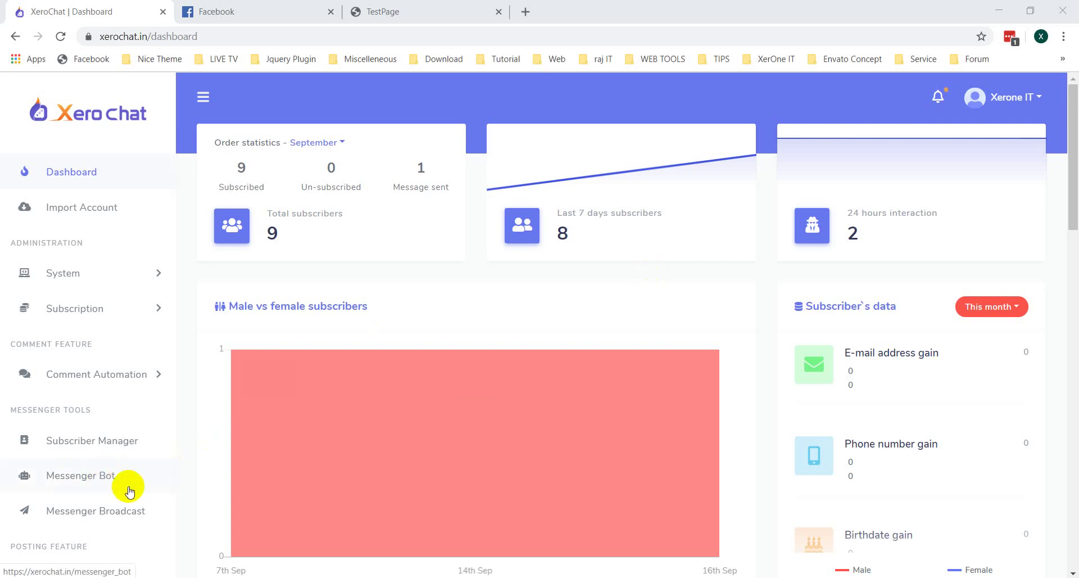
Open the empty Conversation broadcast campaign list under Messenger Broadcast
click(113, 509)
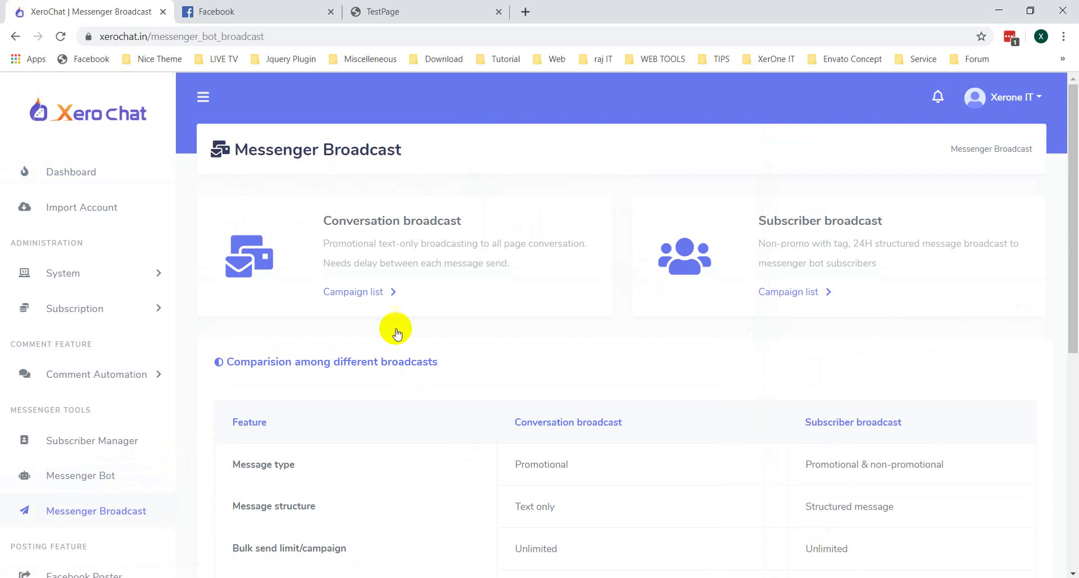
click(356, 291)
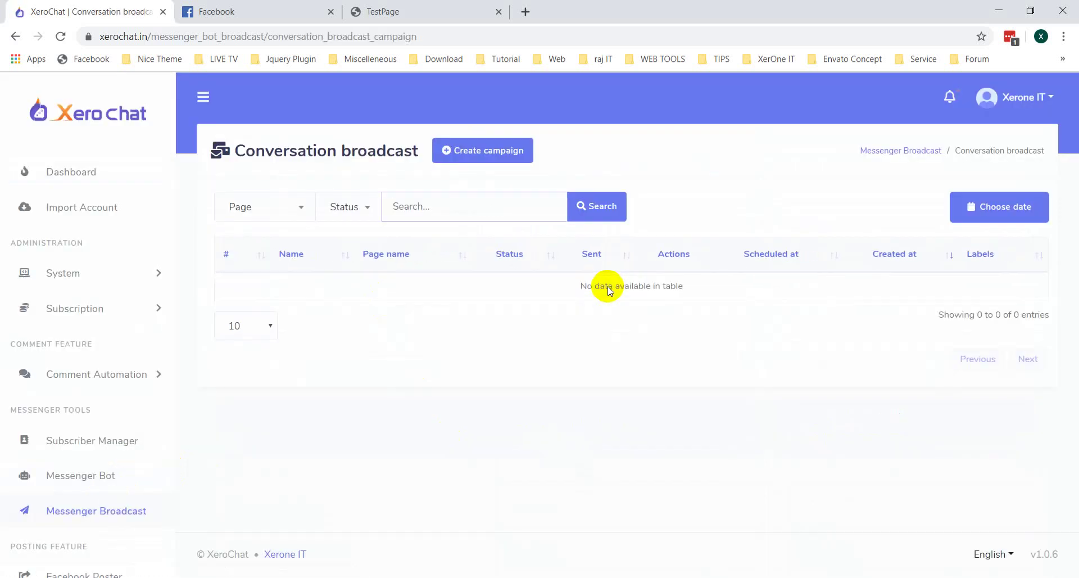
Start a new conversation campaign named Test Campaign, sent from the Video Matrix page
click(472, 150)
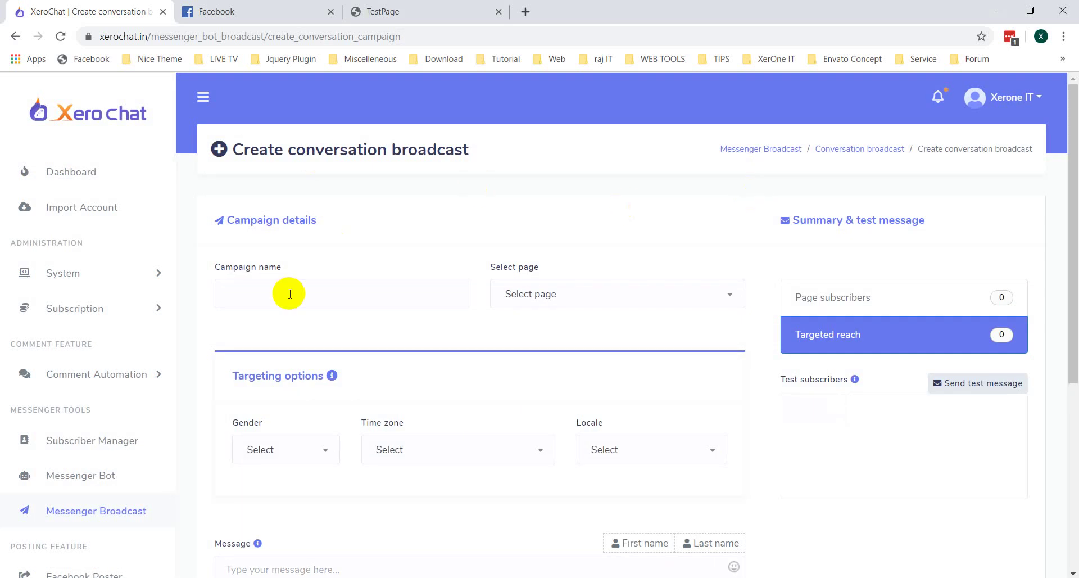
click(328, 282)
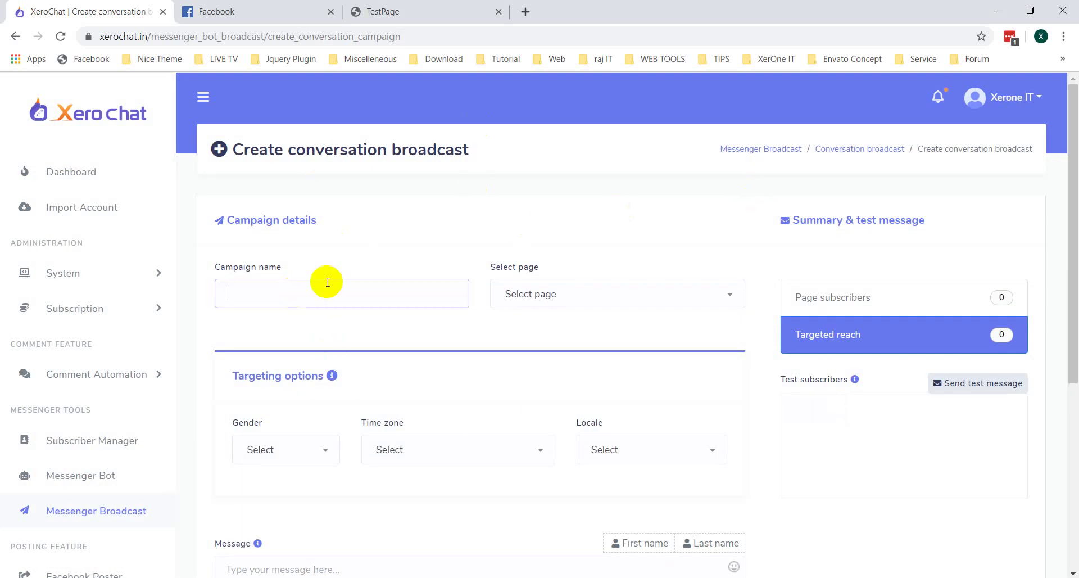
text(Test Cma)
text(paign)
click(557, 294)
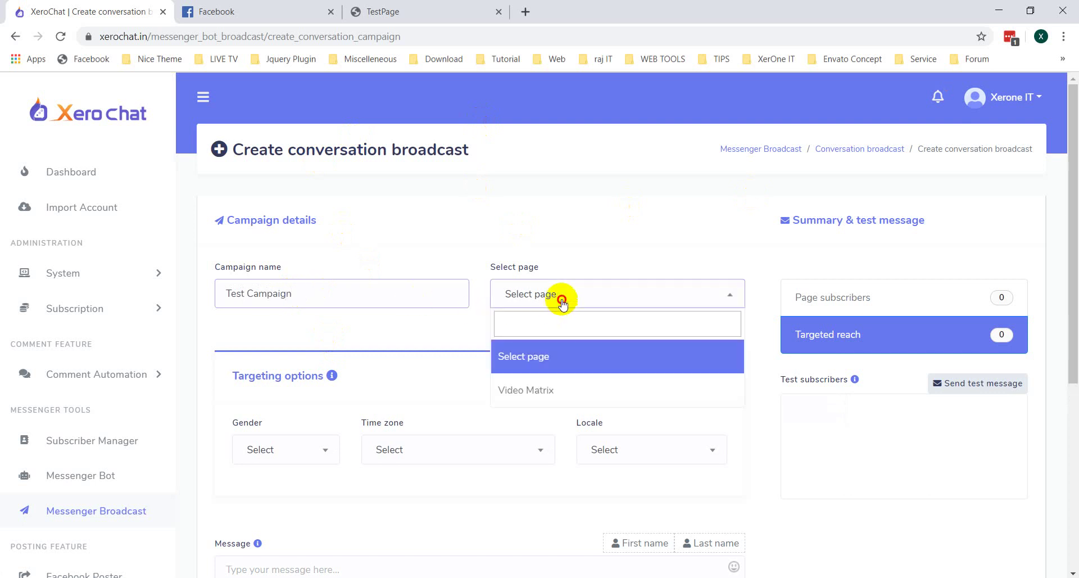
click(541, 398)
scroll(601, 349, down, 4)
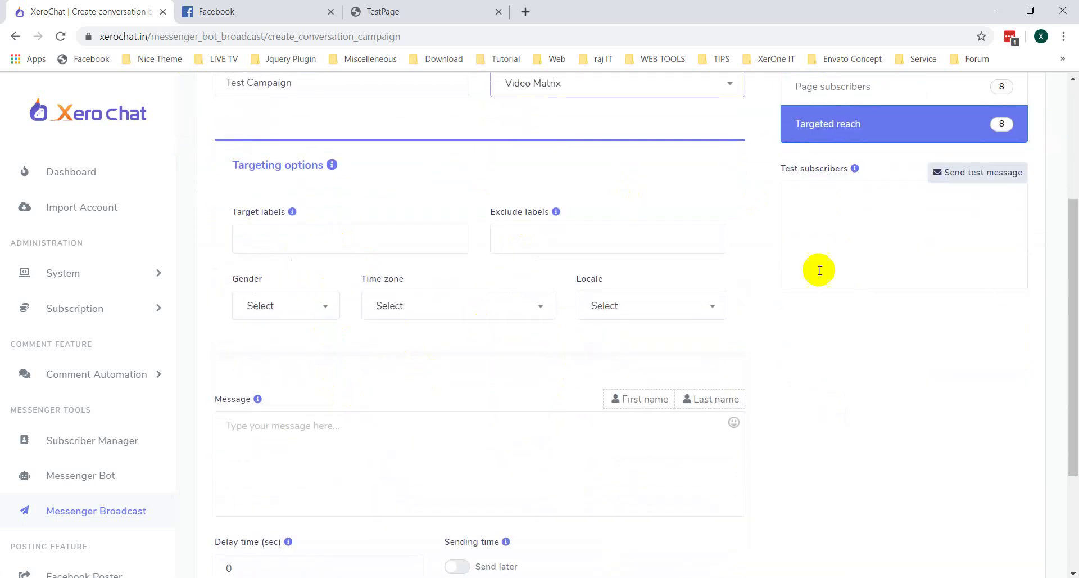
scroll(478, 327, up, 1)
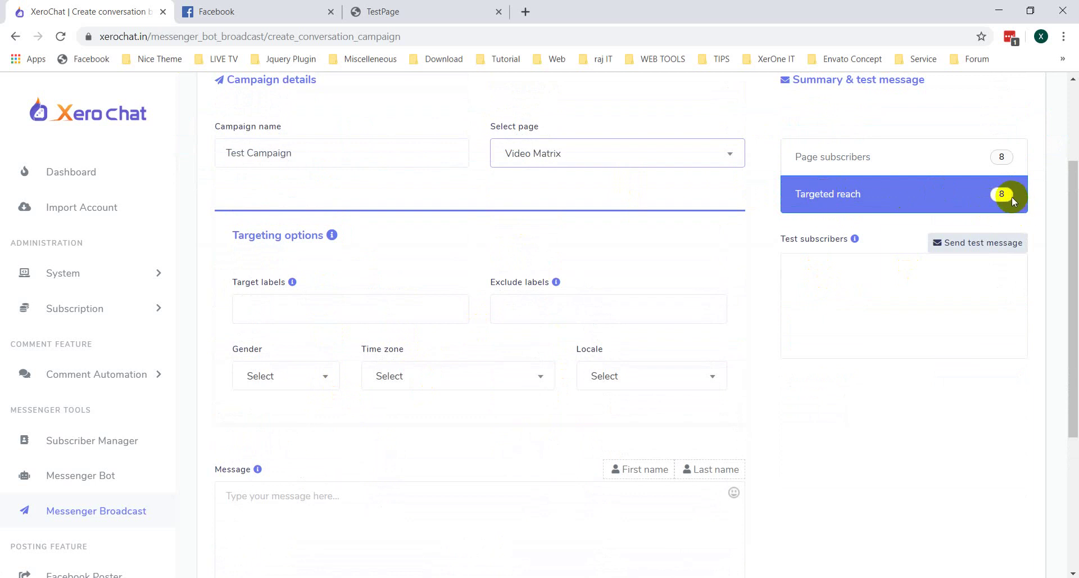
Target the Demo-Engagement-option label, narrowing reach to 1 subscriber
click(382, 318)
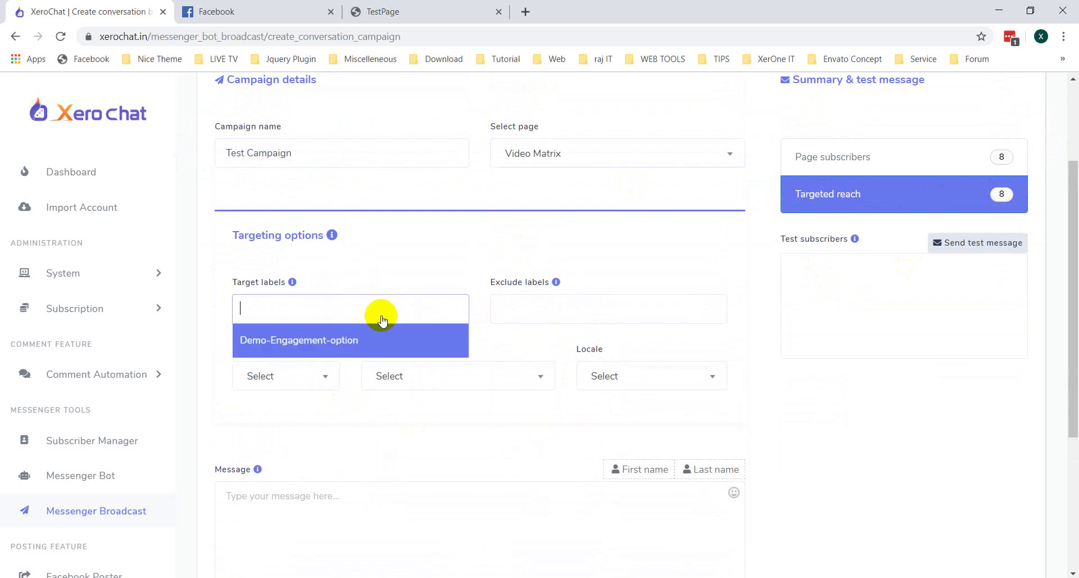
click(349, 322)
click(326, 309)
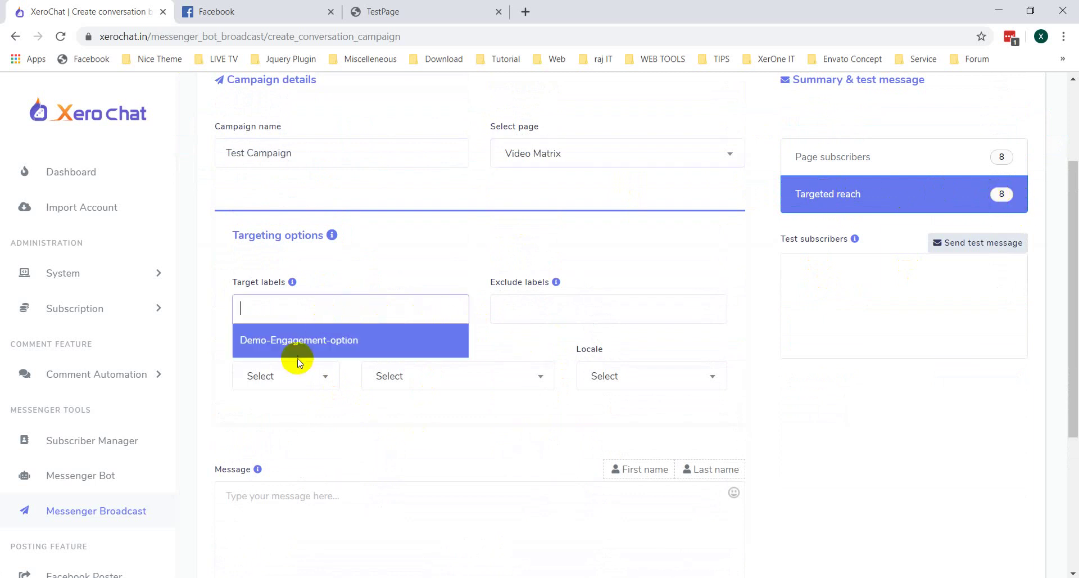
click(304, 344)
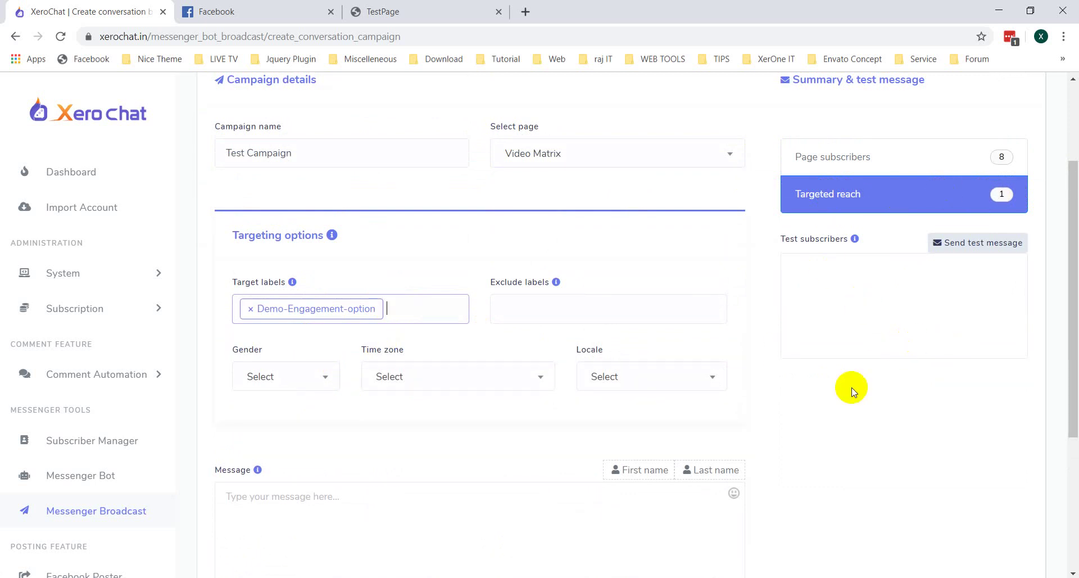
scroll(852, 392, down, 4)
Write a Hi + first-name greeting with STOP IT unsubscribe instructions, sign it Thanks, and submit the campaign
click(467, 314)
text(H)
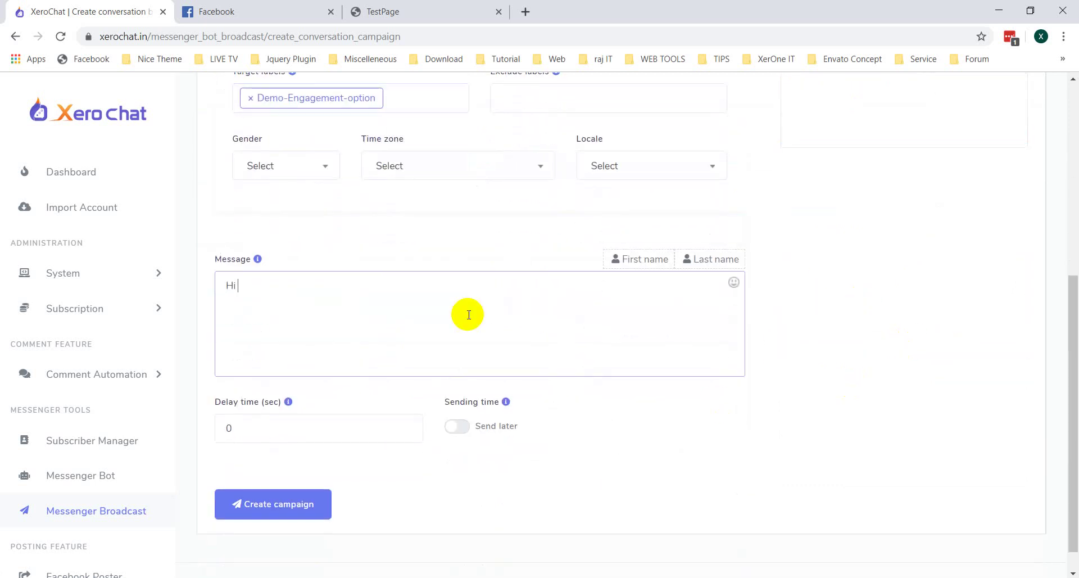
text(i)
click(636, 259)
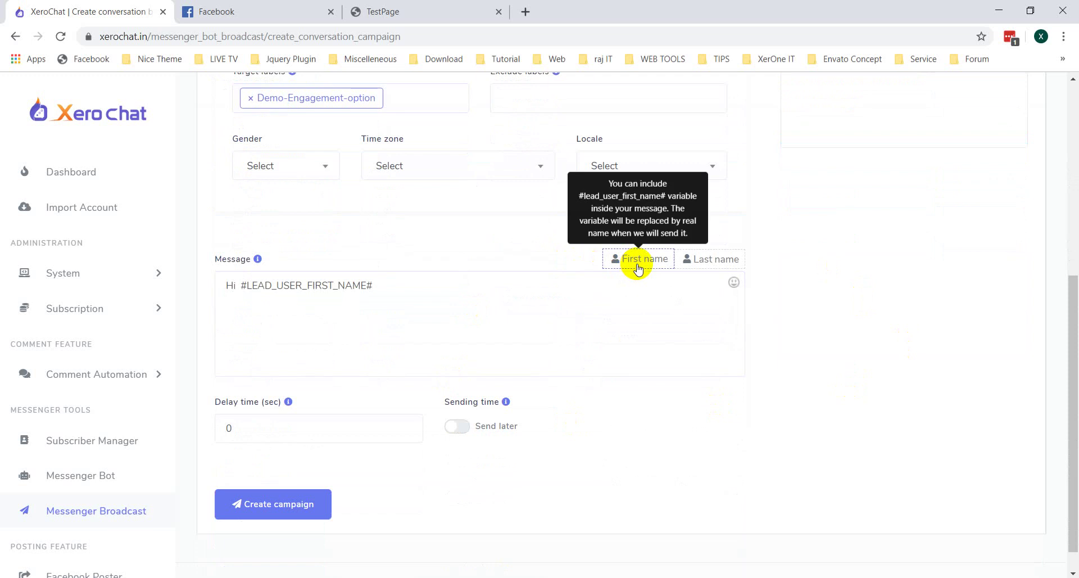
click(514, 305)
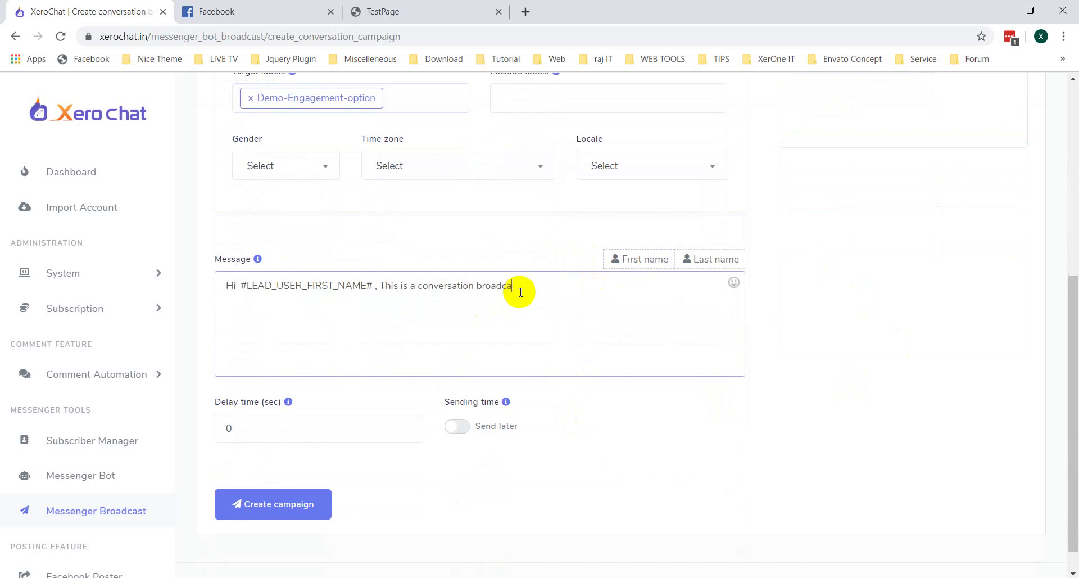
text(message.  To unsu)
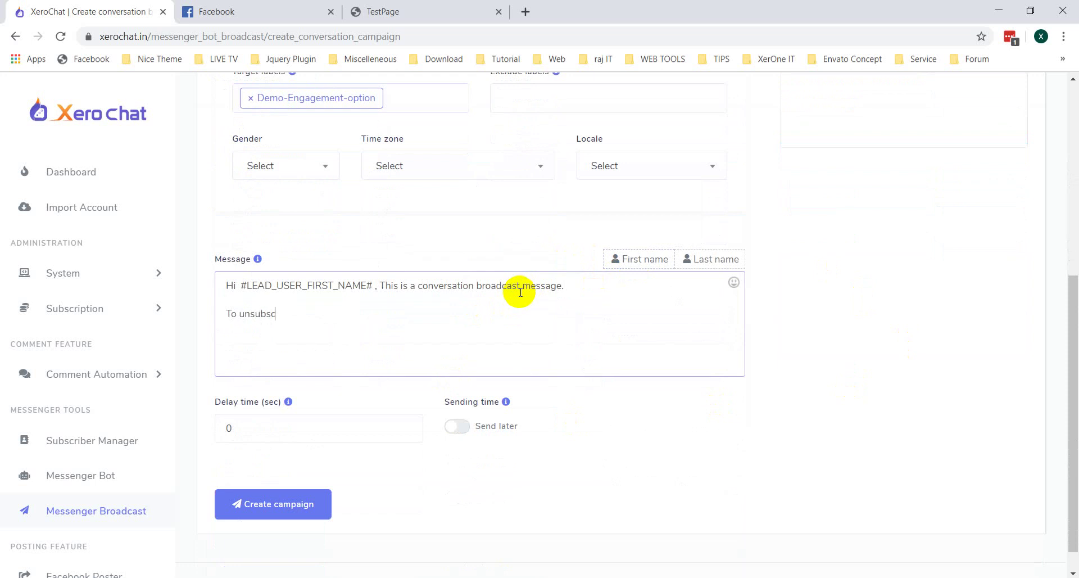
text(bscribe from future message, just write STOP IT)
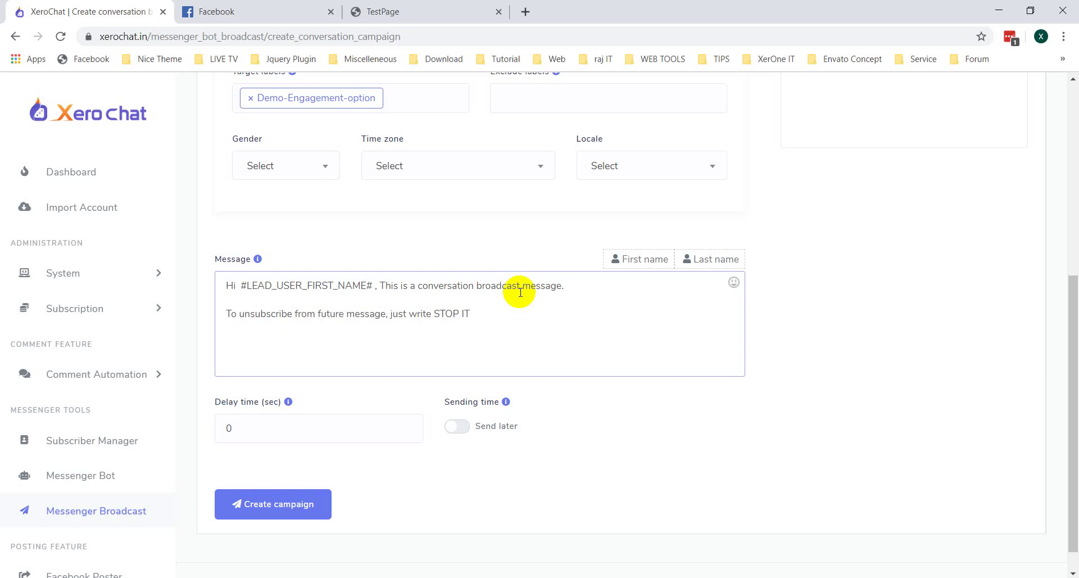
text(hanks)
scroll(518, 292, down, 1)
click(325, 475)
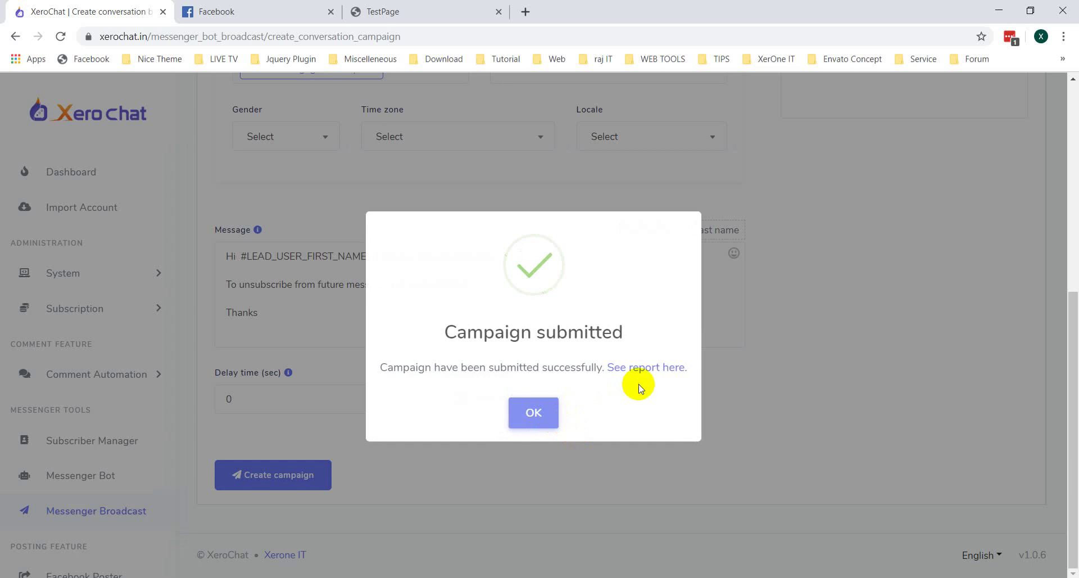
From the campaign report, go to Messenger Bot and open Video Matrix's bot reply settings
click(658, 367)
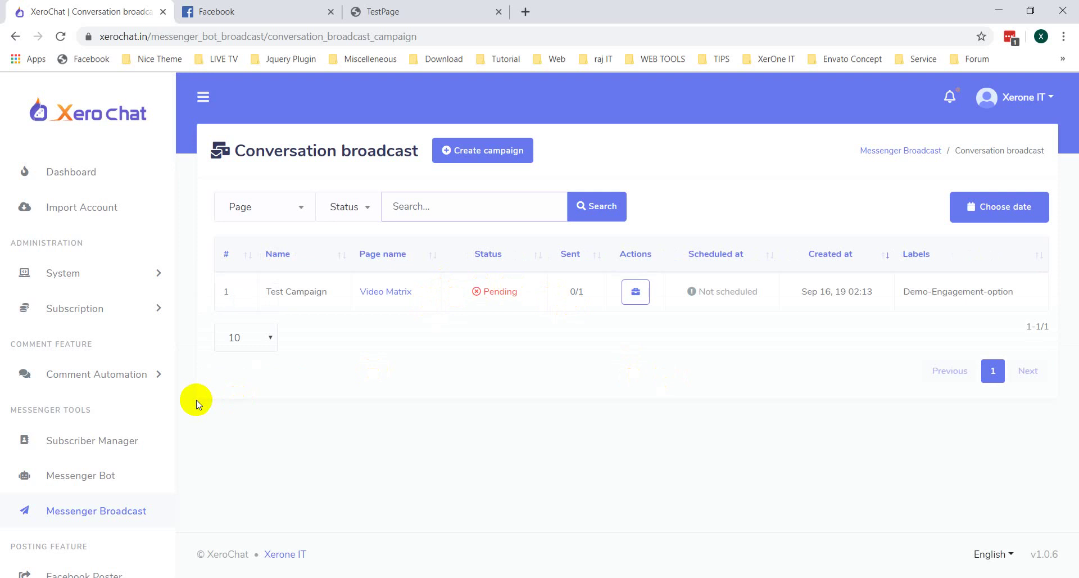
click(87, 478)
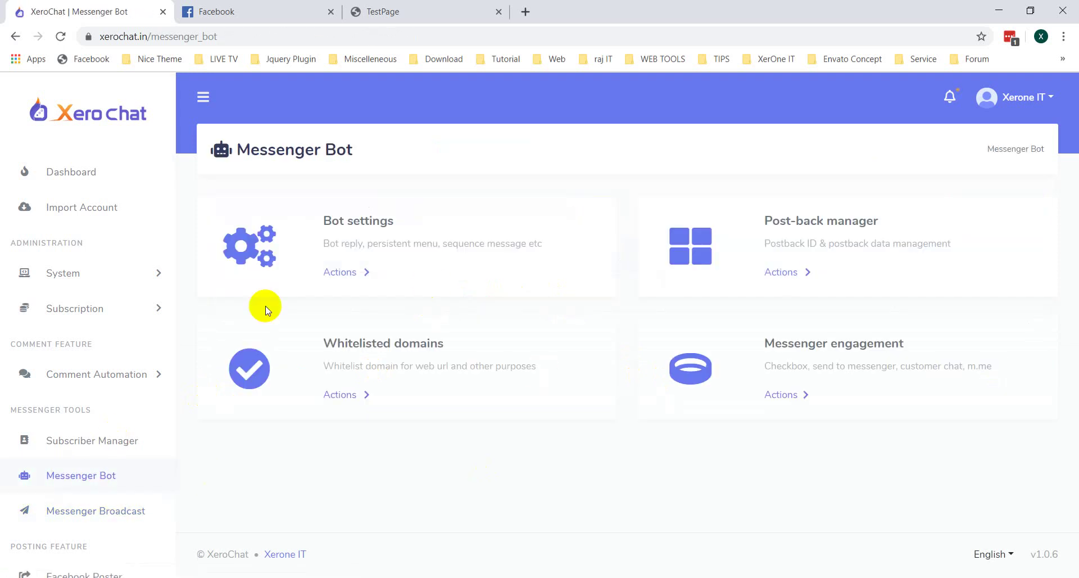
click(344, 274)
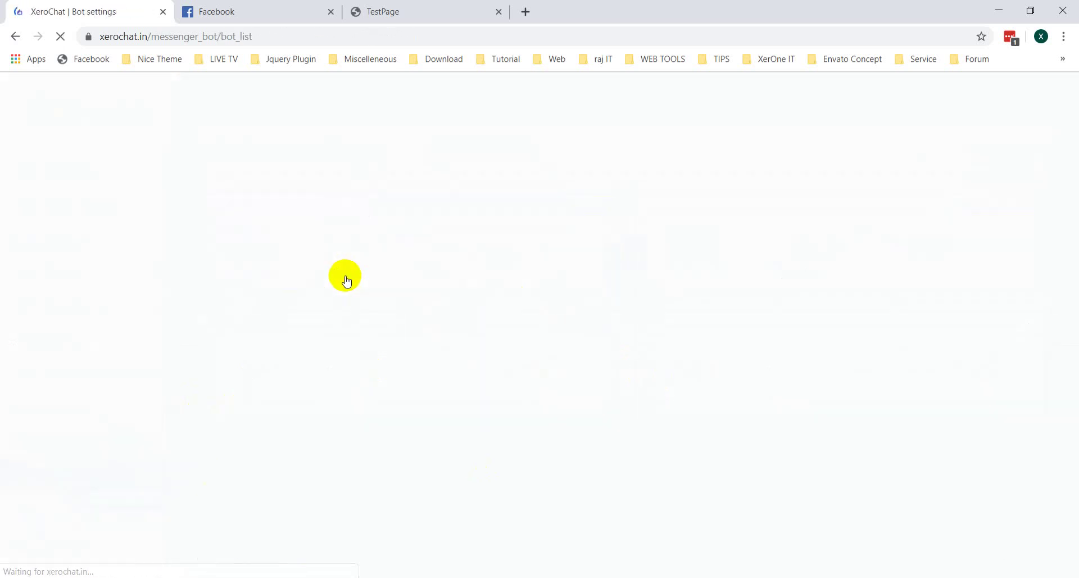
click(410, 284)
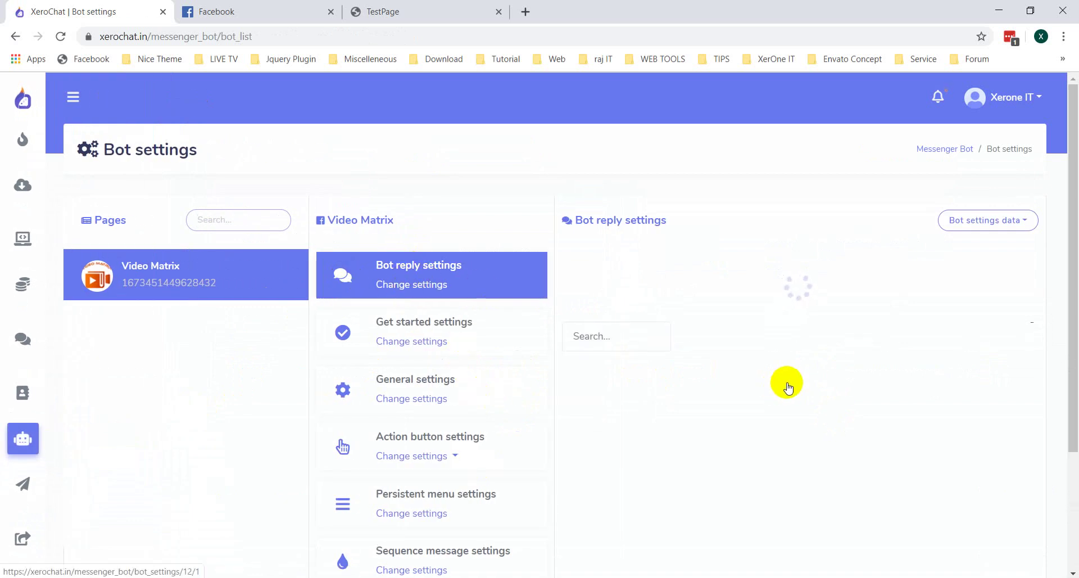
Add a new bot reply named Unsubscribe, triggered by the keyword STOP IT
click(989, 268)
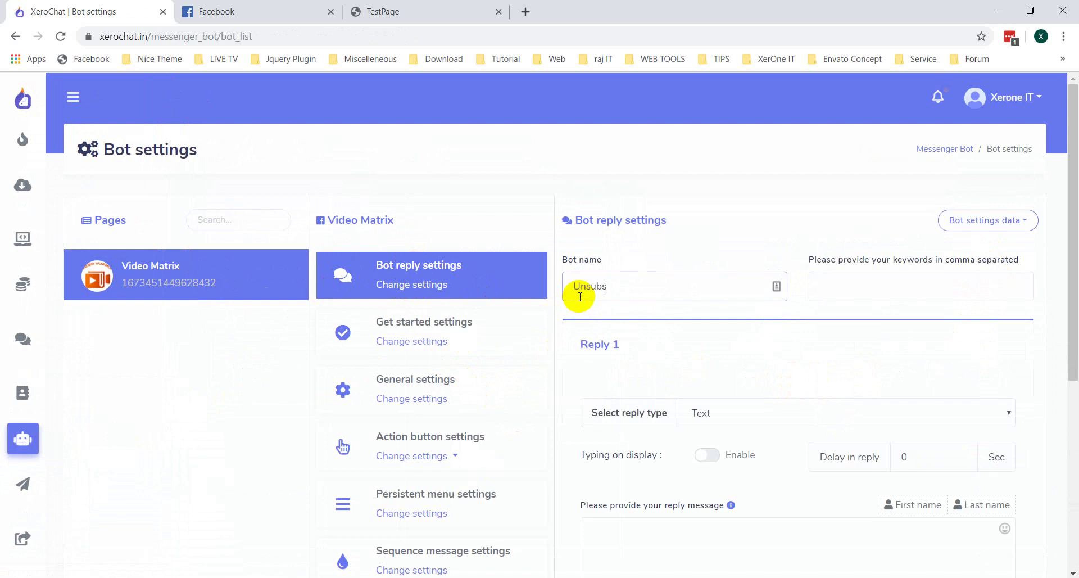
text(Unsubscribe)
click(886, 279)
text(STOP IT)
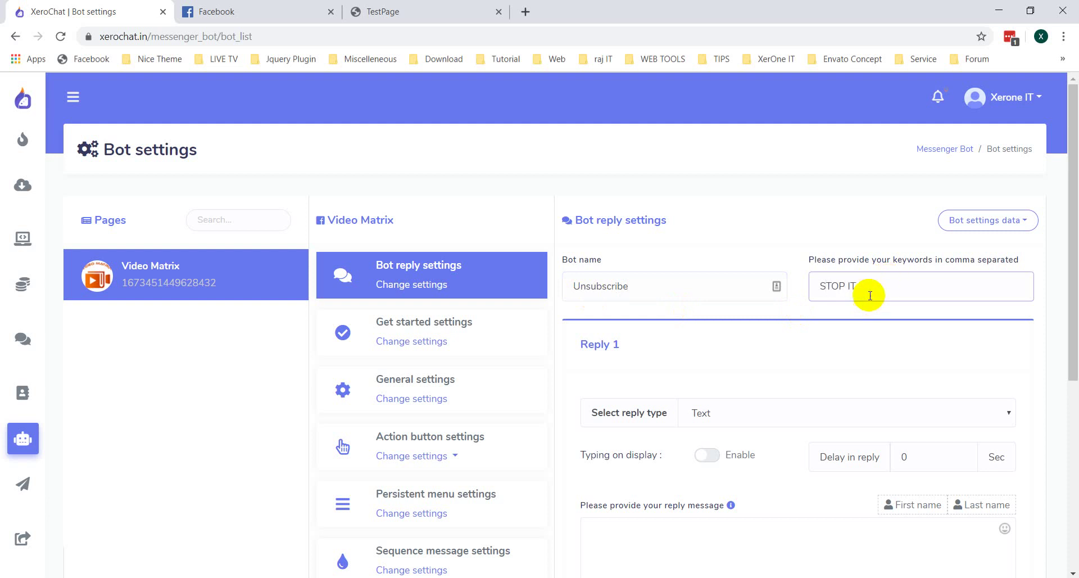
Make it a text-with-buttons reply asking users to click to unsubscribe
scroll(682, 409, down, 1)
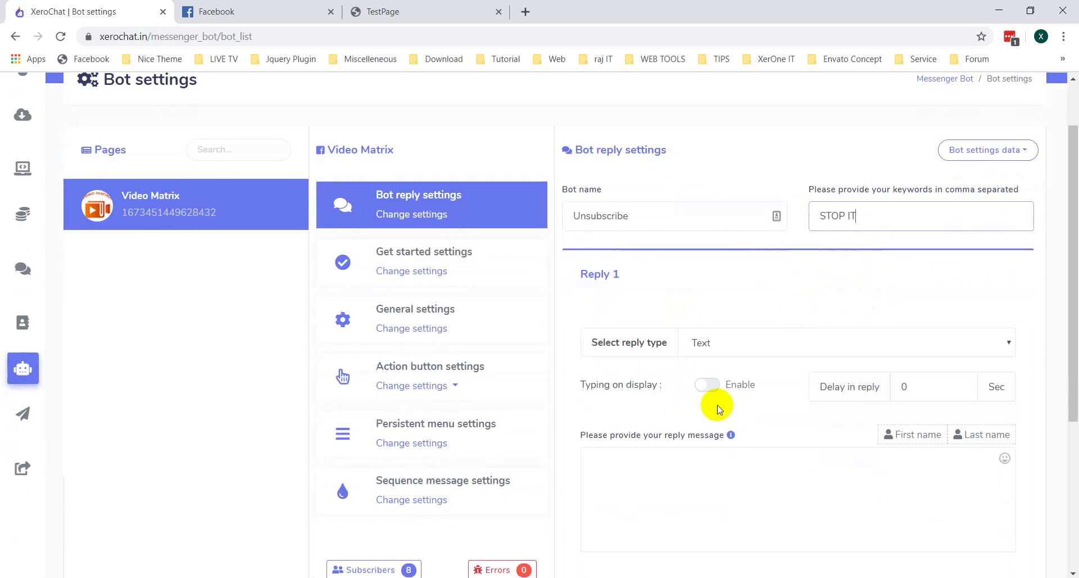
click(727, 331)
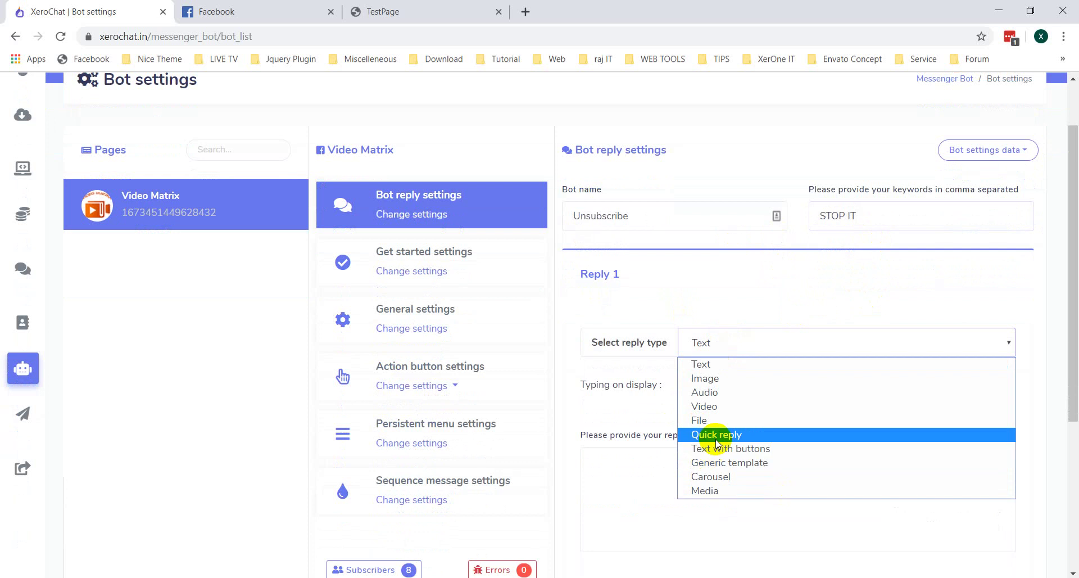
click(759, 450)
scroll(631, 325, down, 2)
click(631, 323)
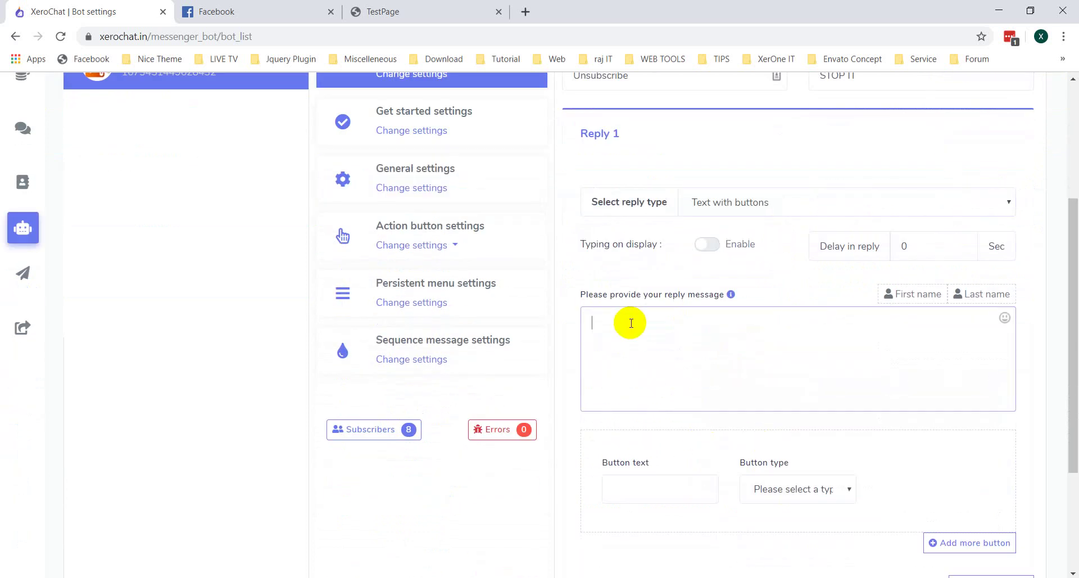
text(Please)
text(ubscribe button to ge)
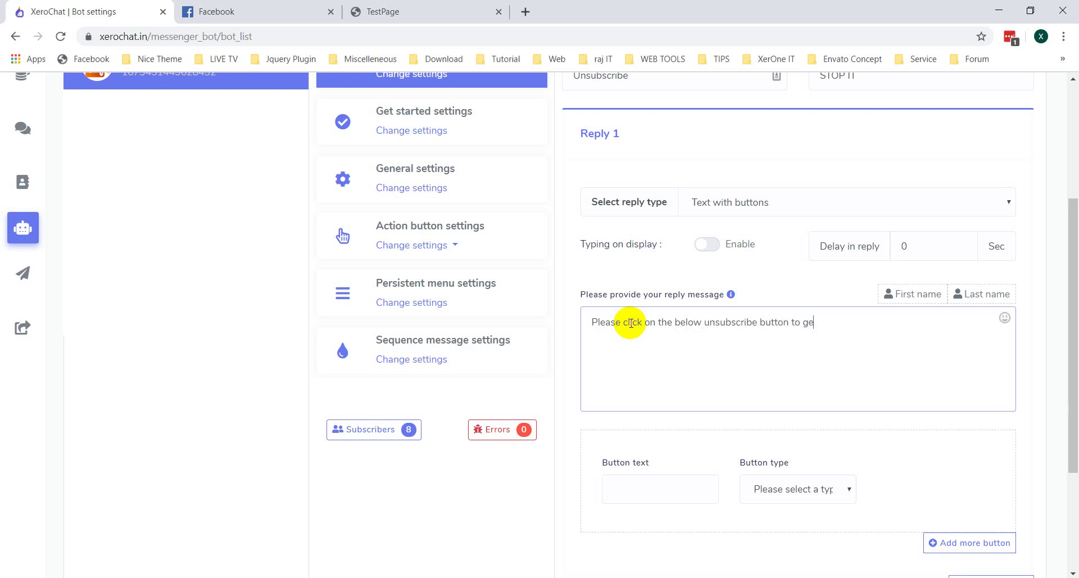
text(ubs)
Add an Unsubscribe-type button labelled Unsubscribe and submit the reply
scroll(630, 323, down, 3)
click(826, 353)
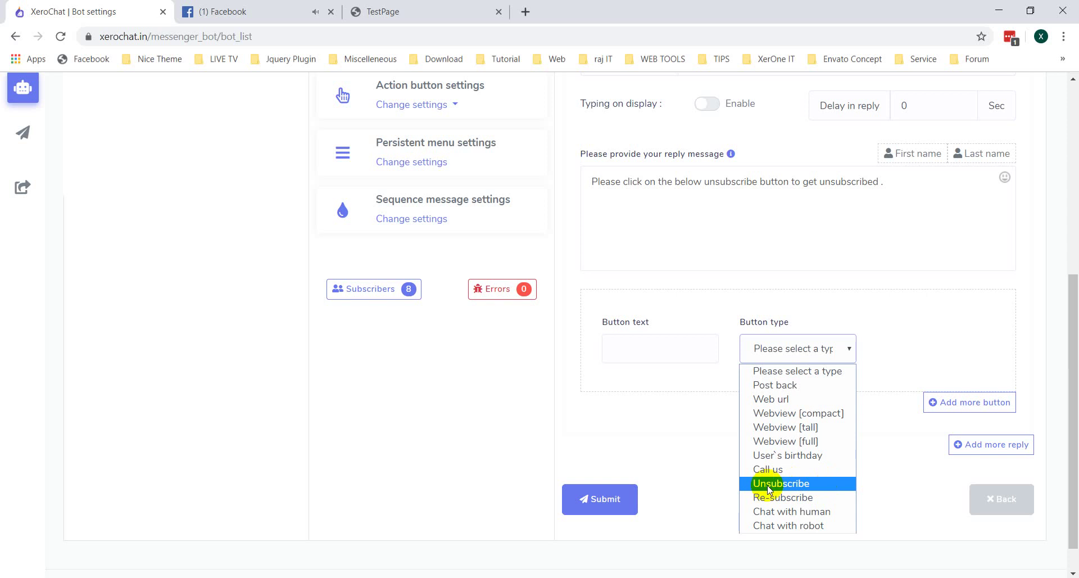
click(791, 484)
click(836, 435)
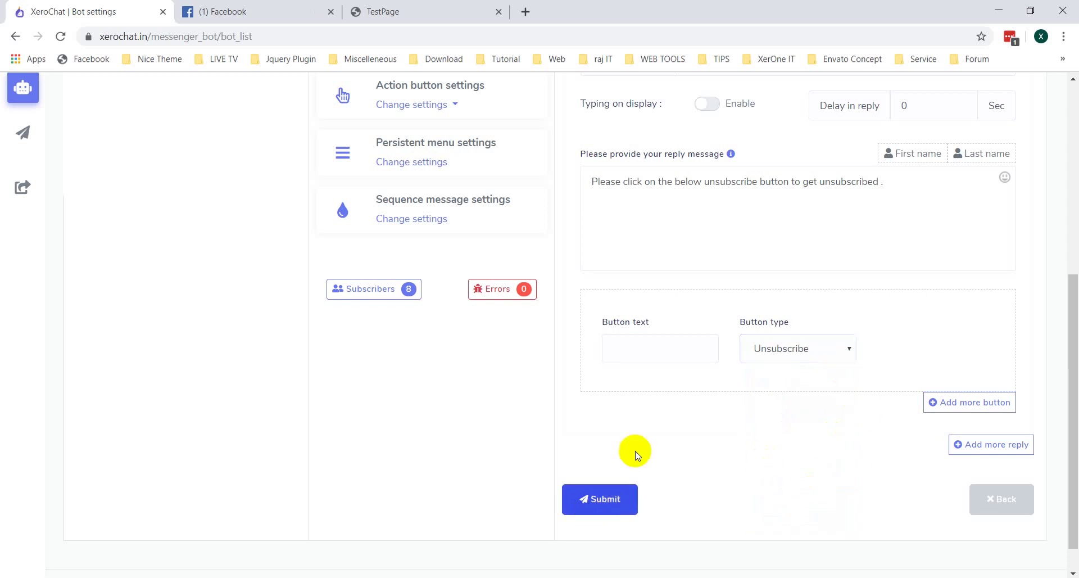
click(649, 351)
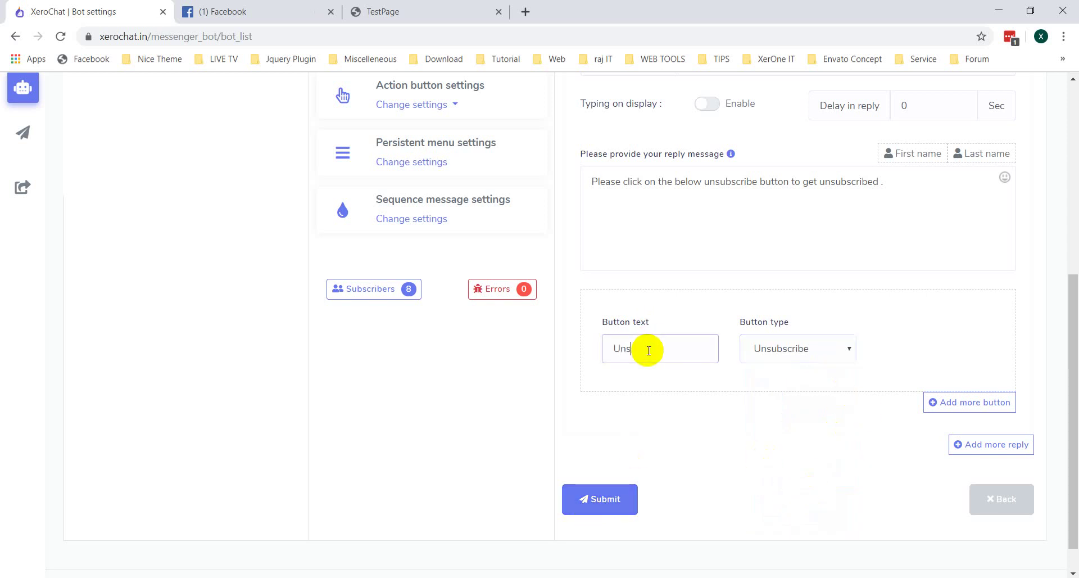
text(Unsubscribe)
click(628, 500)
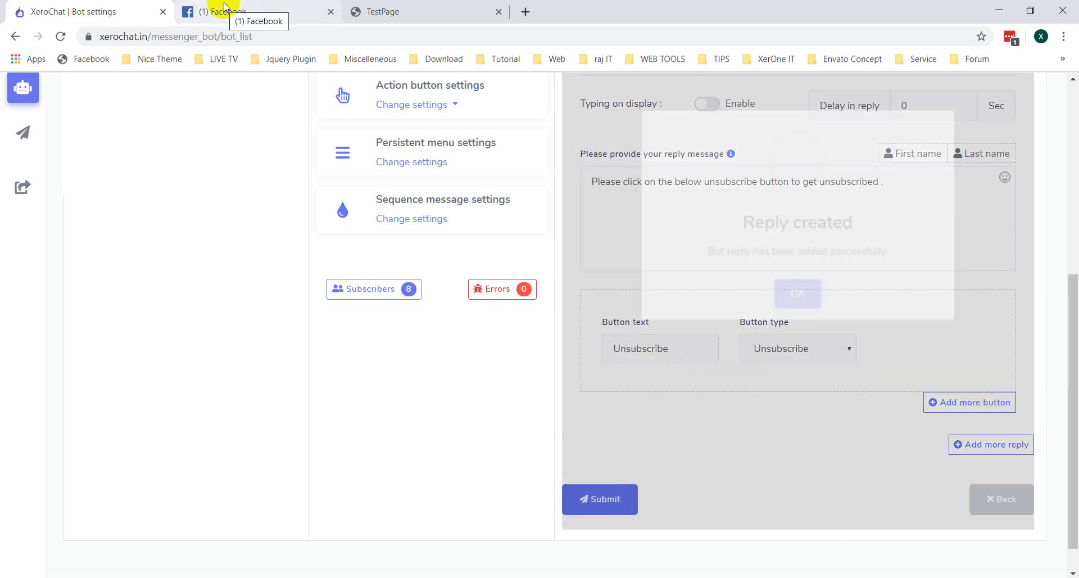
Dismiss the reply-created confirmation and open the Video Matrix chat in Facebook Messenger
click(223, 8)
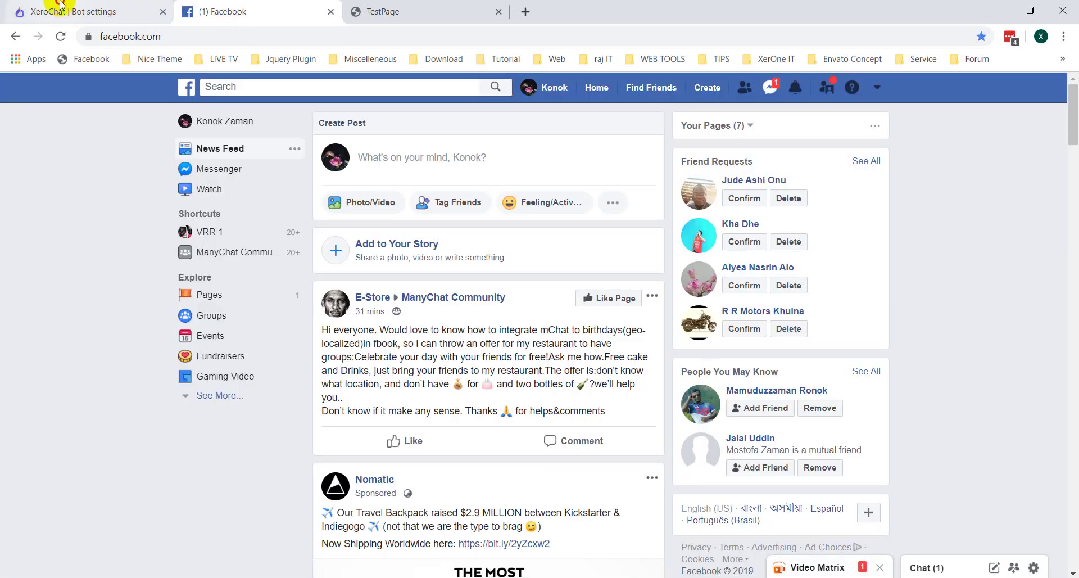
click(33, 11)
click(778, 294)
click(205, 10)
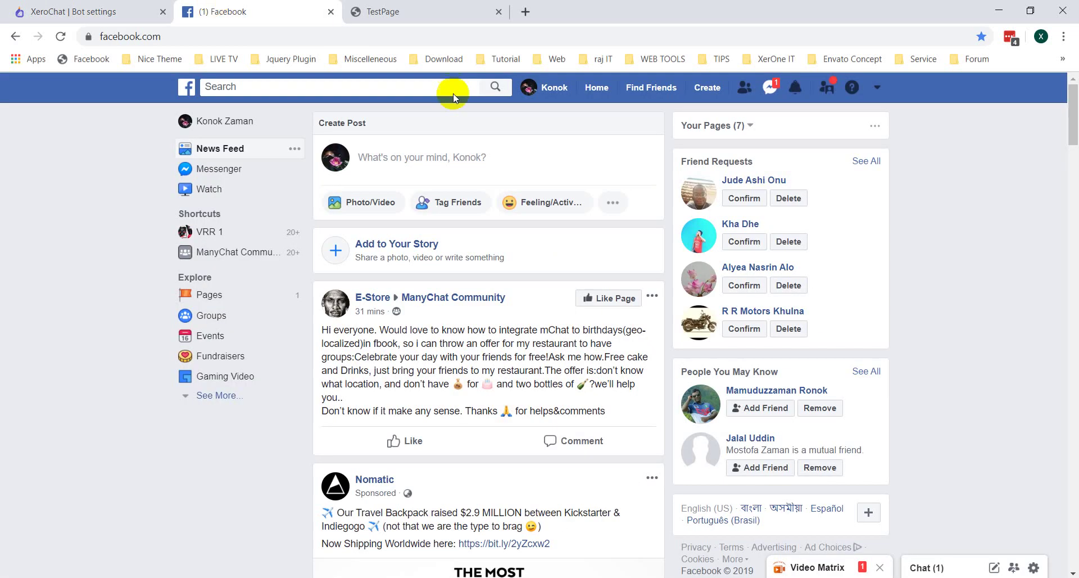
click(770, 86)
click(637, 150)
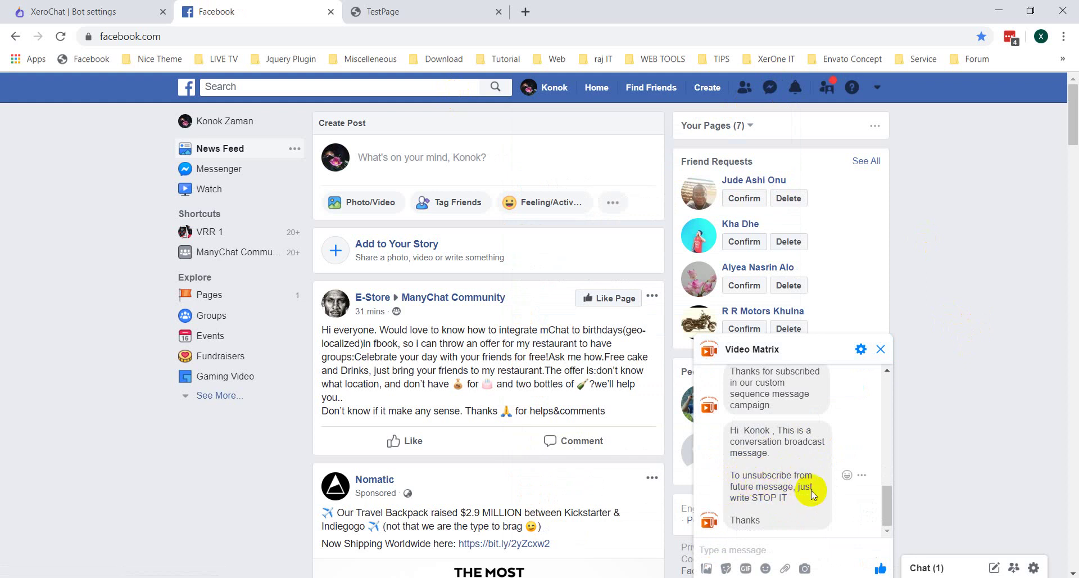
Send STOP IT to the bot and use its Unsubscribe button
click(768, 551)
text(DTOP)
key(ctrl+a)
text(S)
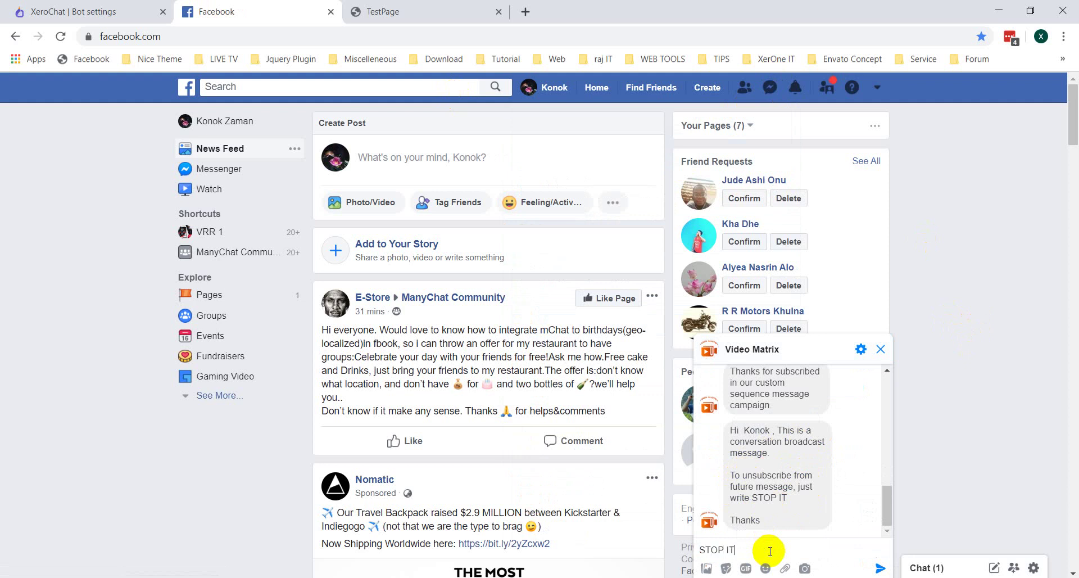
key(Return)
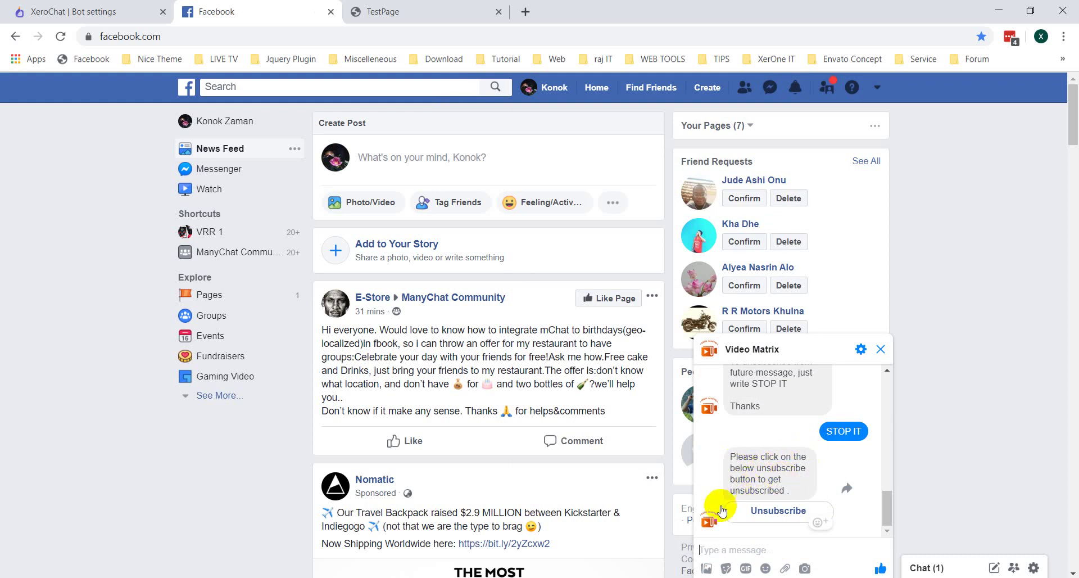
click(792, 511)
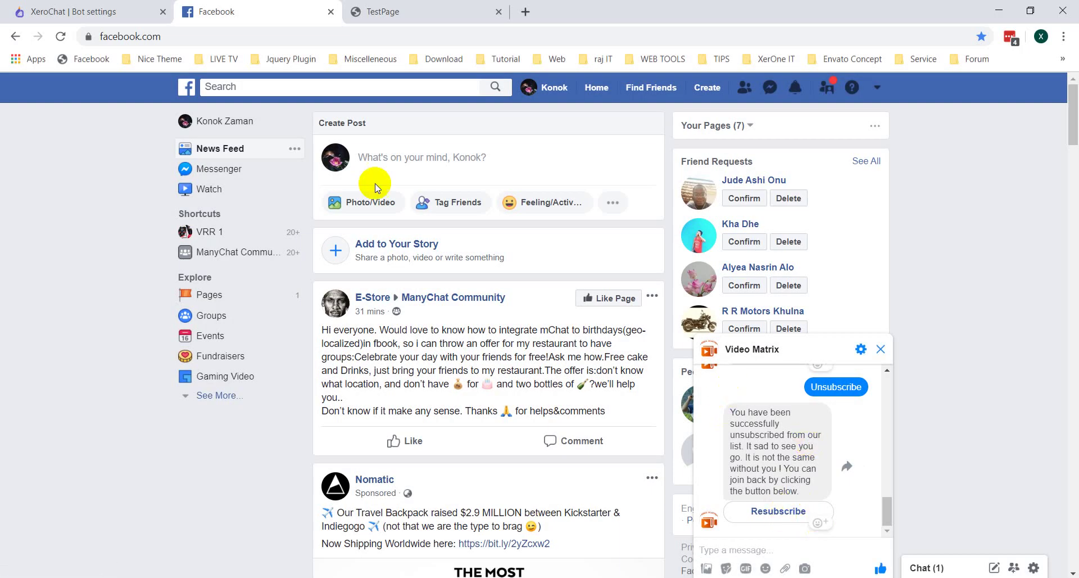
Check the first bot subscriber's details in XeroChat, showing Unsubscribed status
click(94, 6)
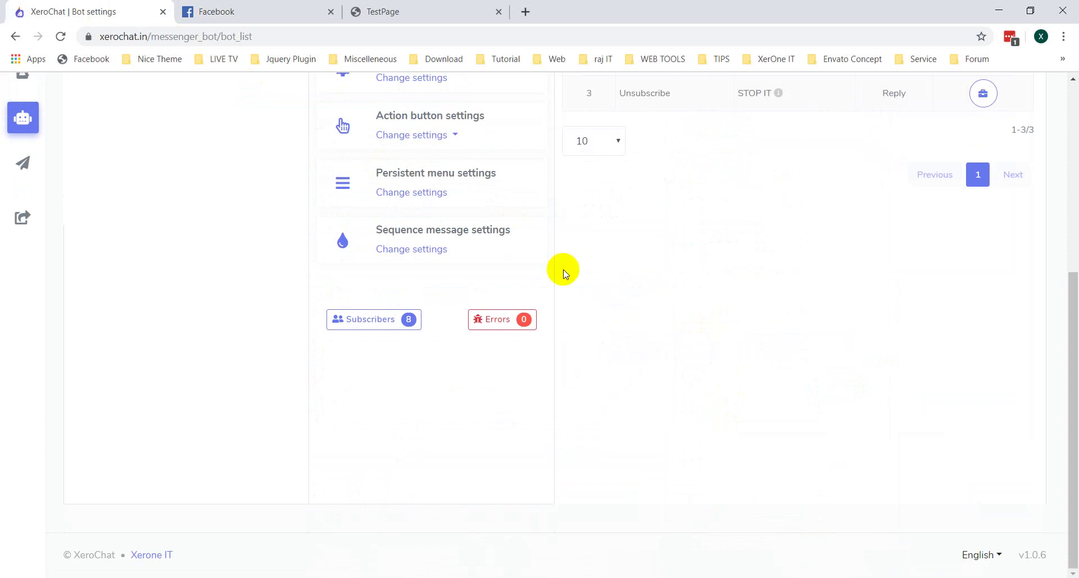
scroll(561, 270, up, 5)
click(81, 96)
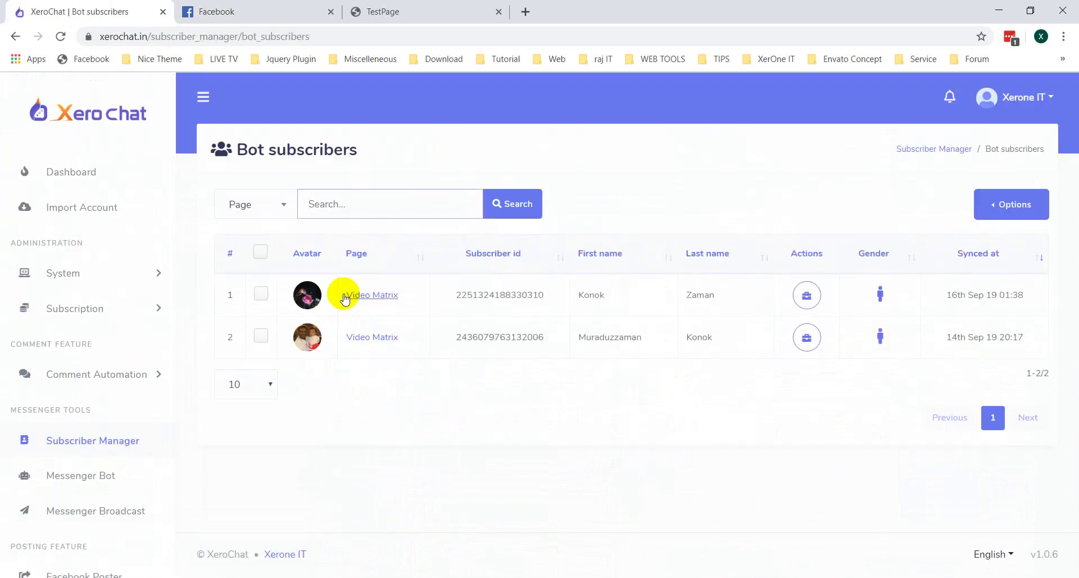
click(816, 298)
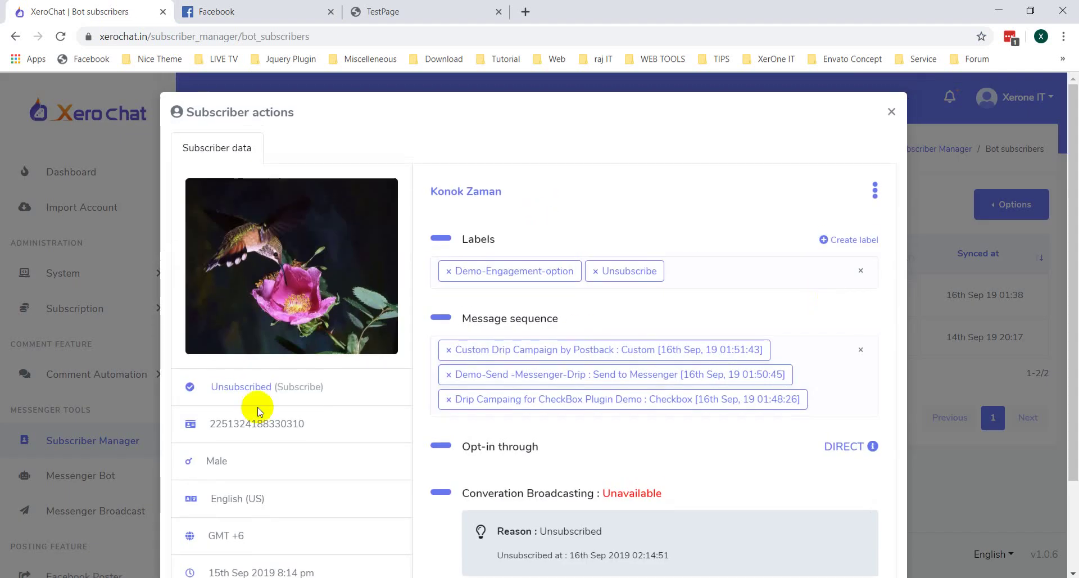
click(260, 389)
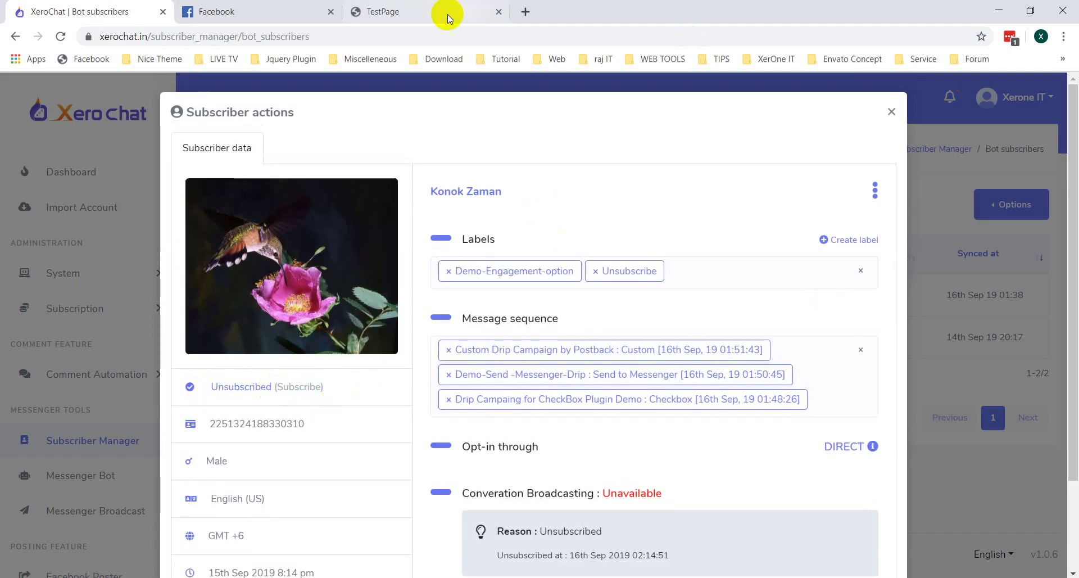
click(217, 12)
Resubscribe from the Facebook chat and confirm XeroChat now lists the subscriber as Subscribed
click(778, 511)
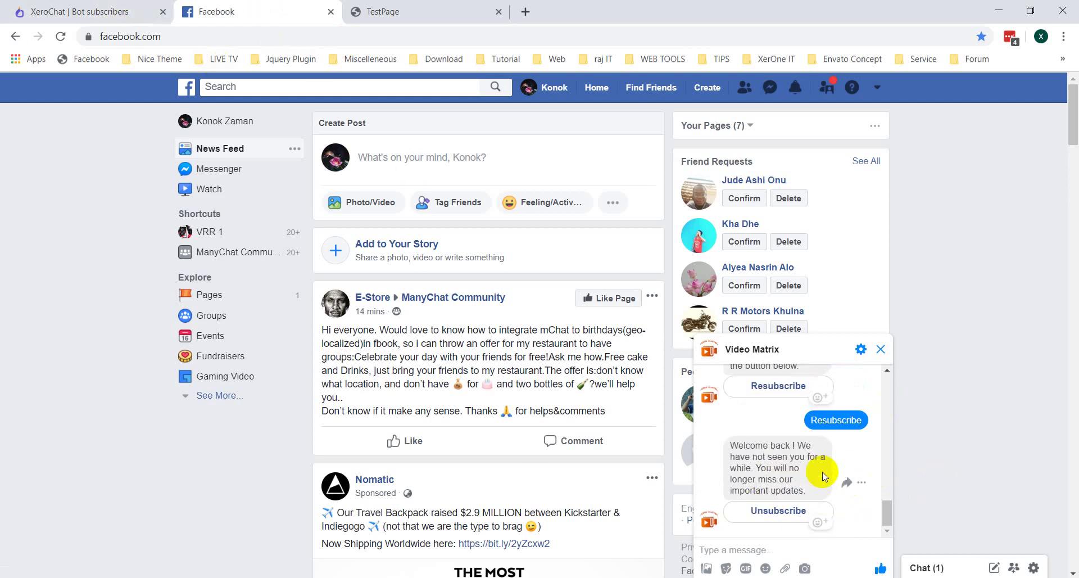
click(109, 12)
click(891, 112)
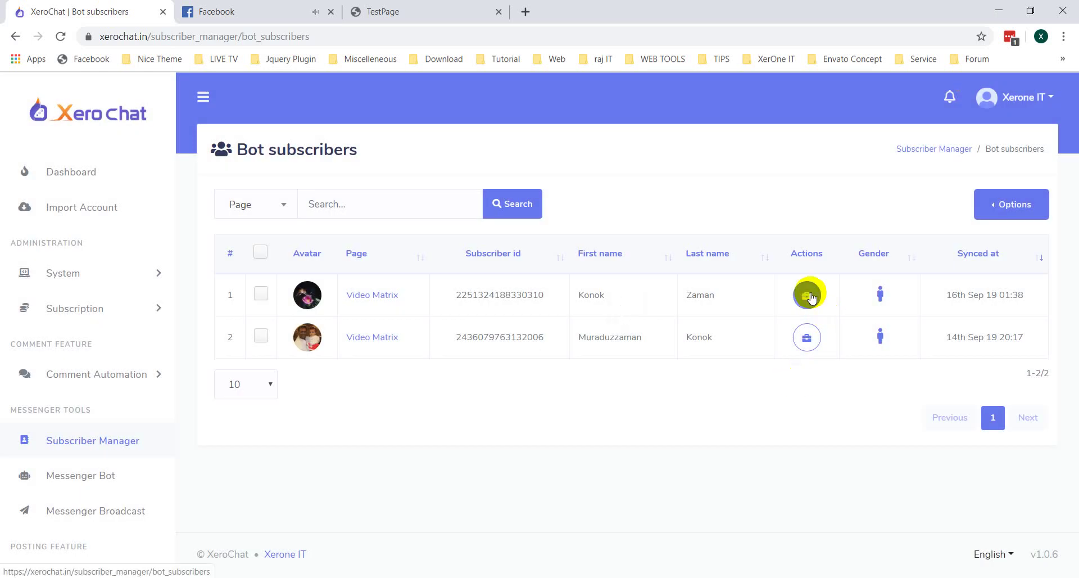
click(807, 294)
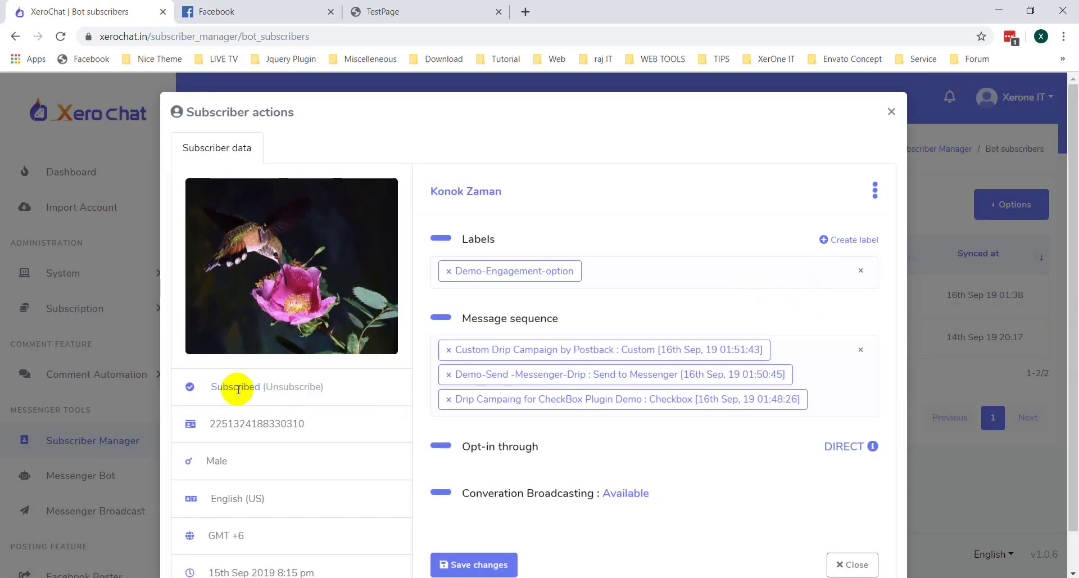
drag(209, 387, 254, 387)
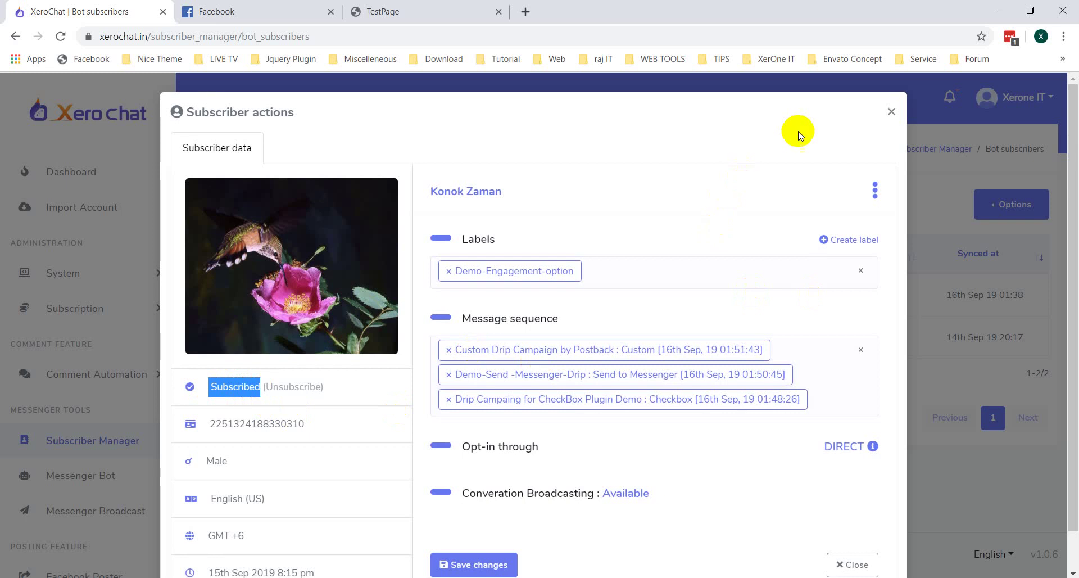
click(888, 112)
scroll(84, 416, down, 1)
click(91, 428)
Highlight the bot's unsubscribed-confirmation message in the Facebook chat, then return to XeroChat
click(228, 12)
scroll(764, 458, up, 5)
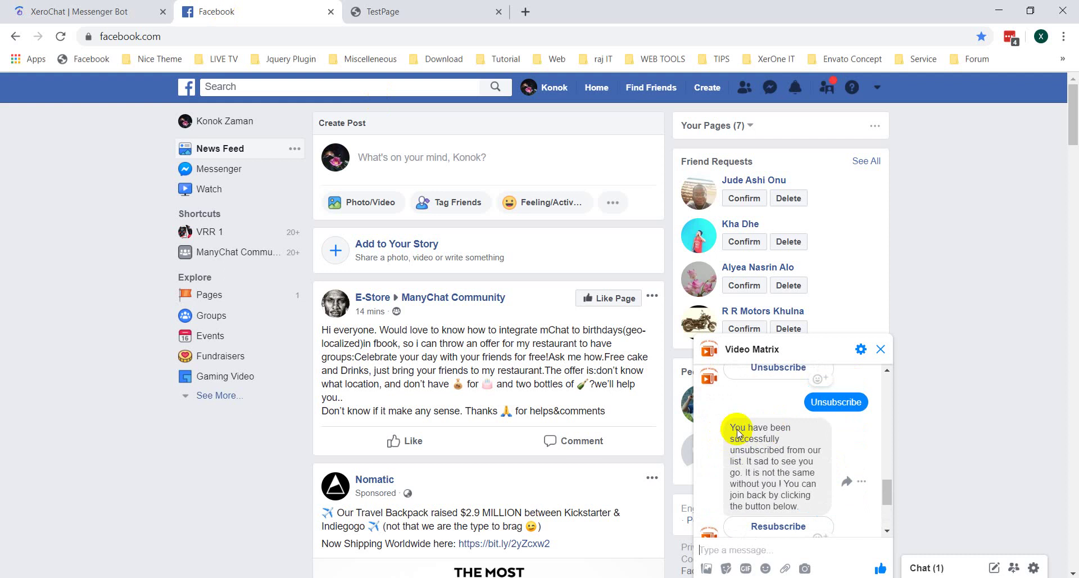
drag(732, 429, 814, 504)
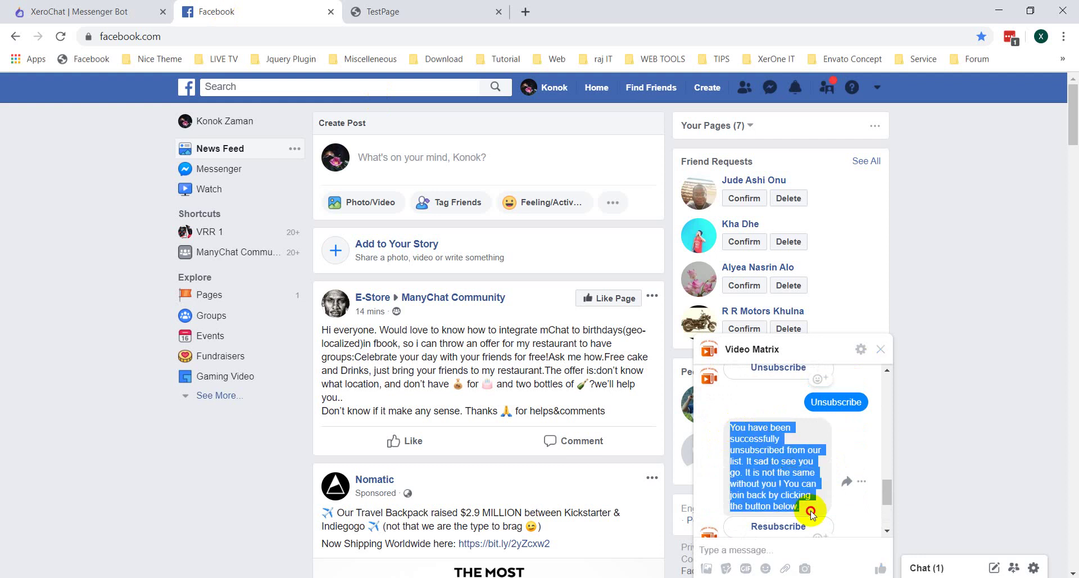
click(758, 476)
drag(732, 429, 812, 514)
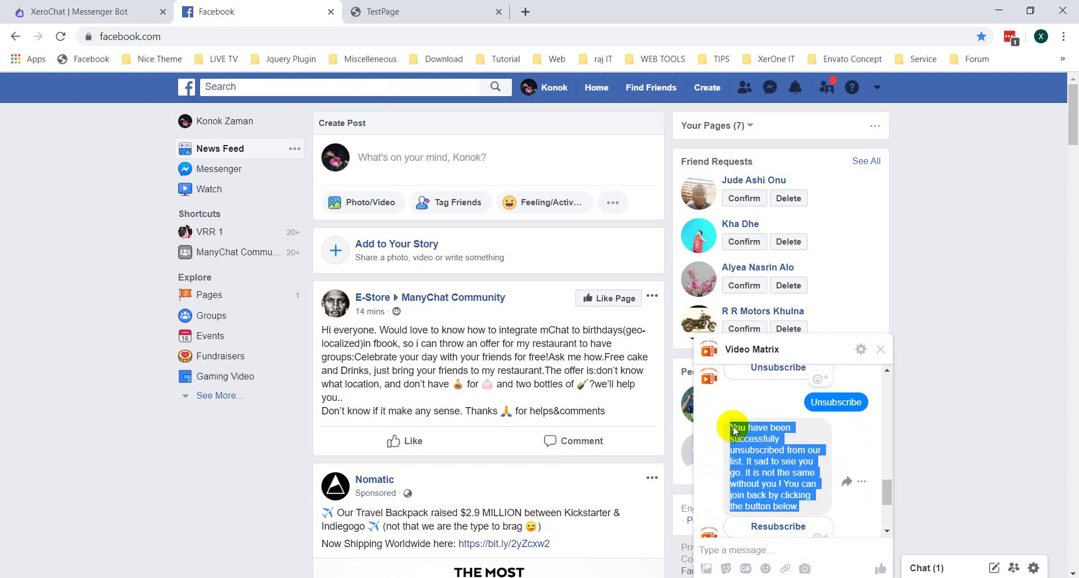
click(93, 16)
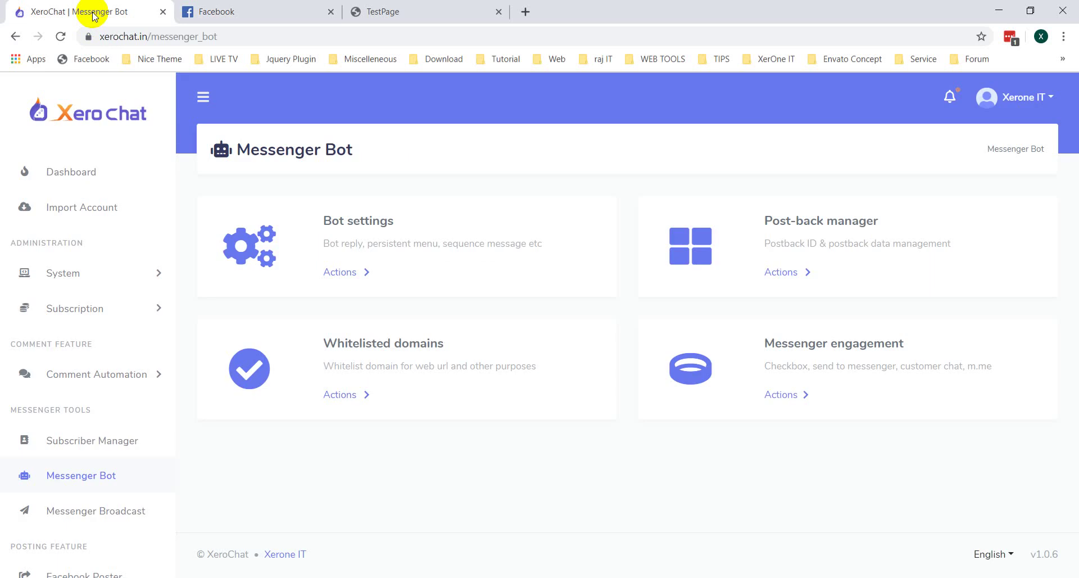
Open Video Matrix's bot settings, with Hello, Hi and Unsubscribe replies, and show the action button templates
click(344, 272)
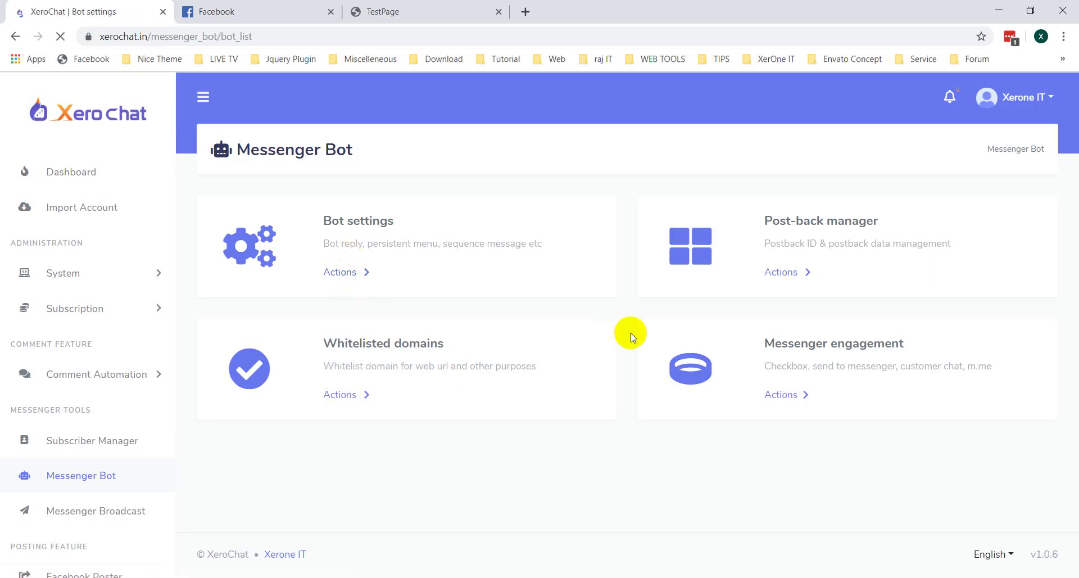
scroll(683, 355, down, 3)
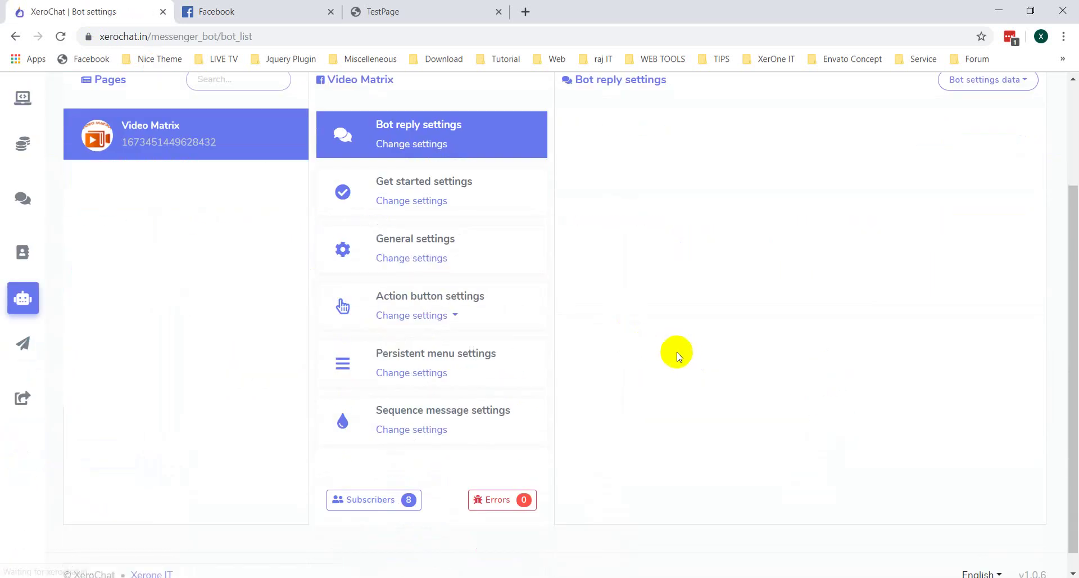
click(423, 319)
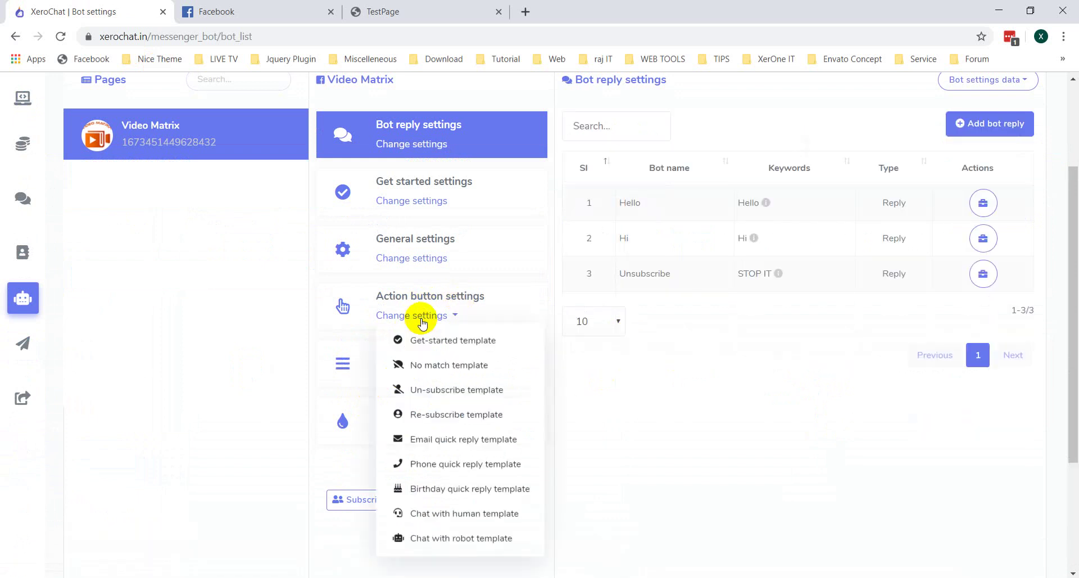
Open the Un-subscribe template and review its 'successfully unsubscribed' reply and Resubscribe button
click(455, 393)
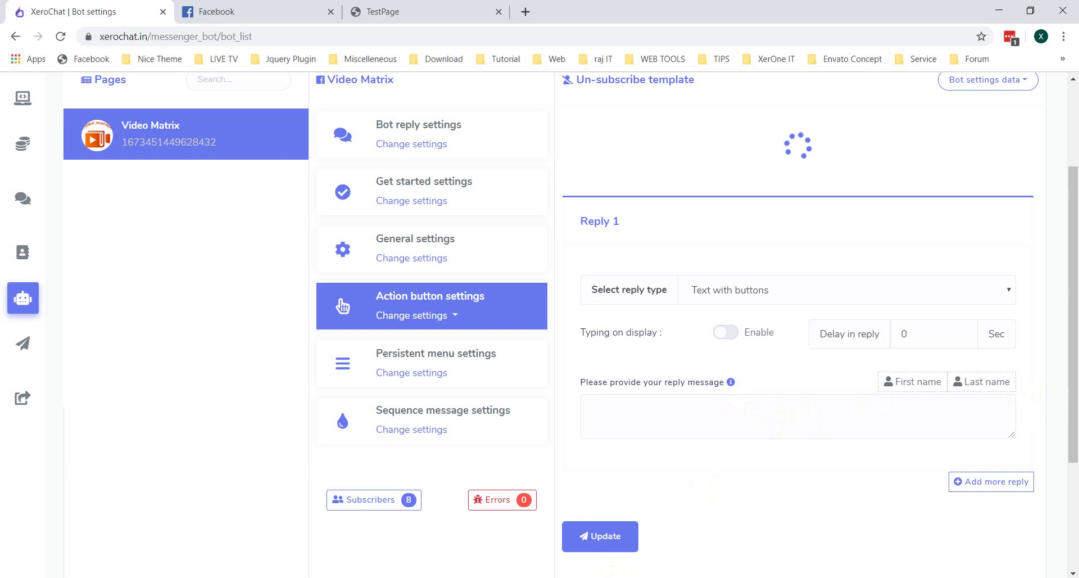
scroll(1071, 366, down, 2)
scroll(1071, 365, up, 5)
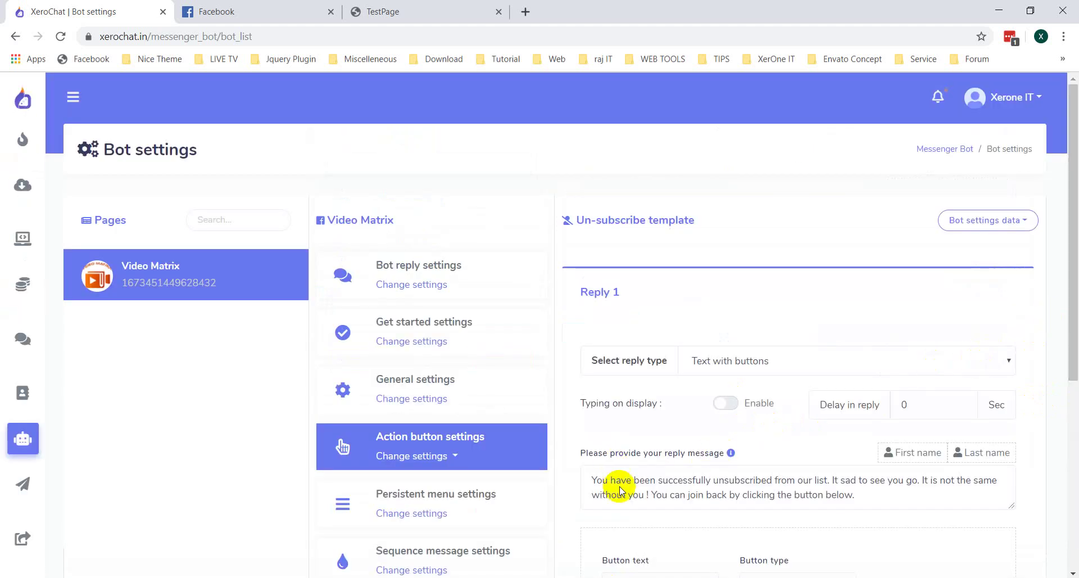
scroll(646, 481, down, 4)
drag(862, 294, 559, 264)
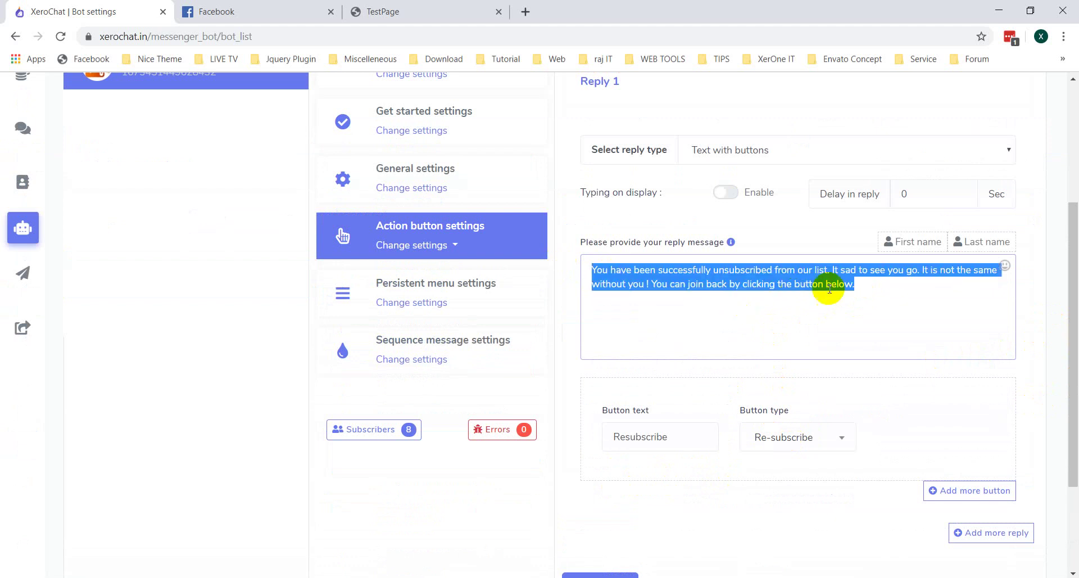
click(855, 288)
key(ctrl+a)
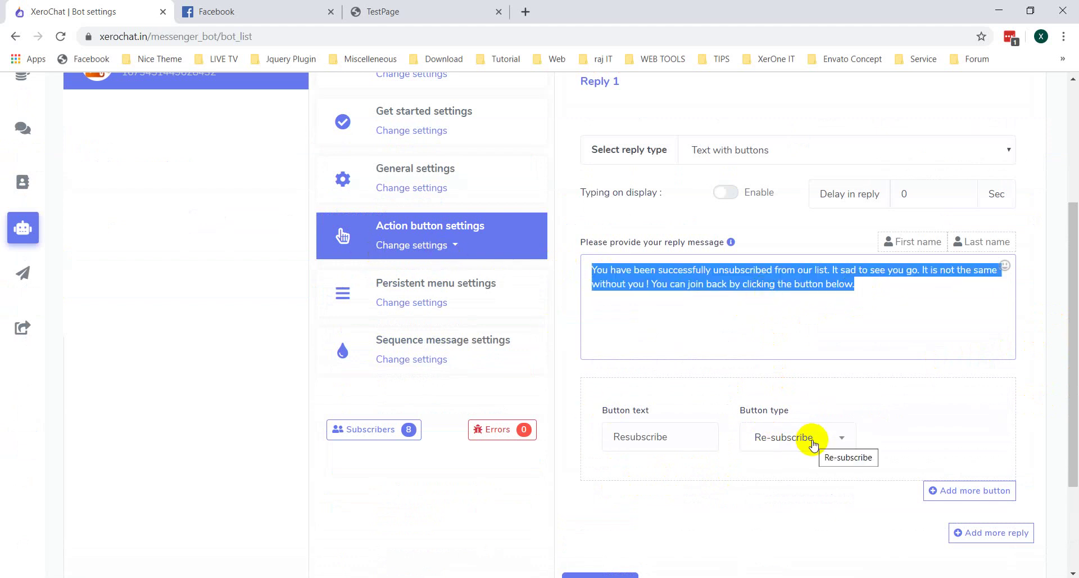
click(439, 250)
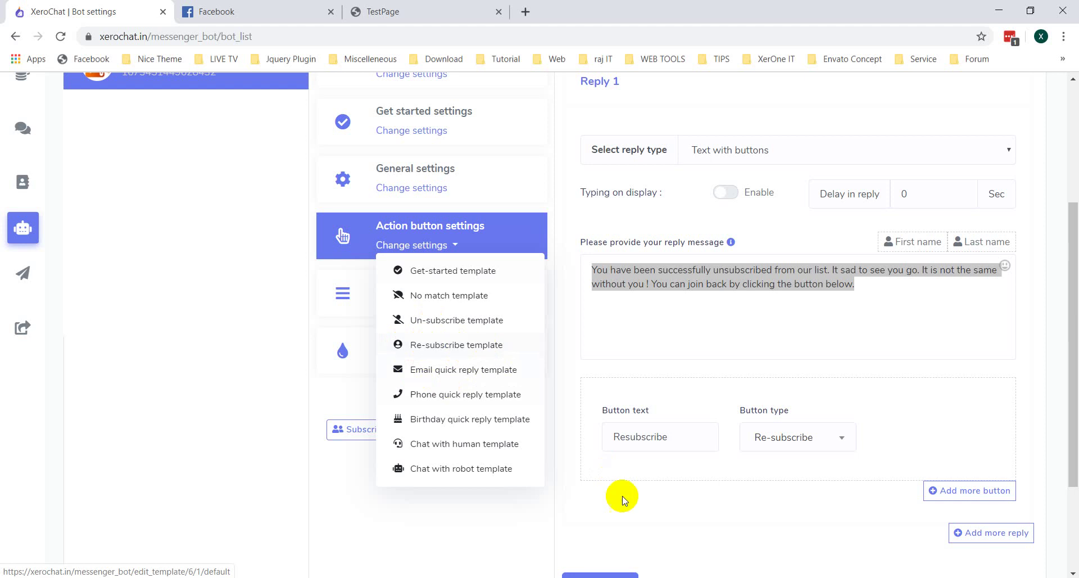
click(735, 540)
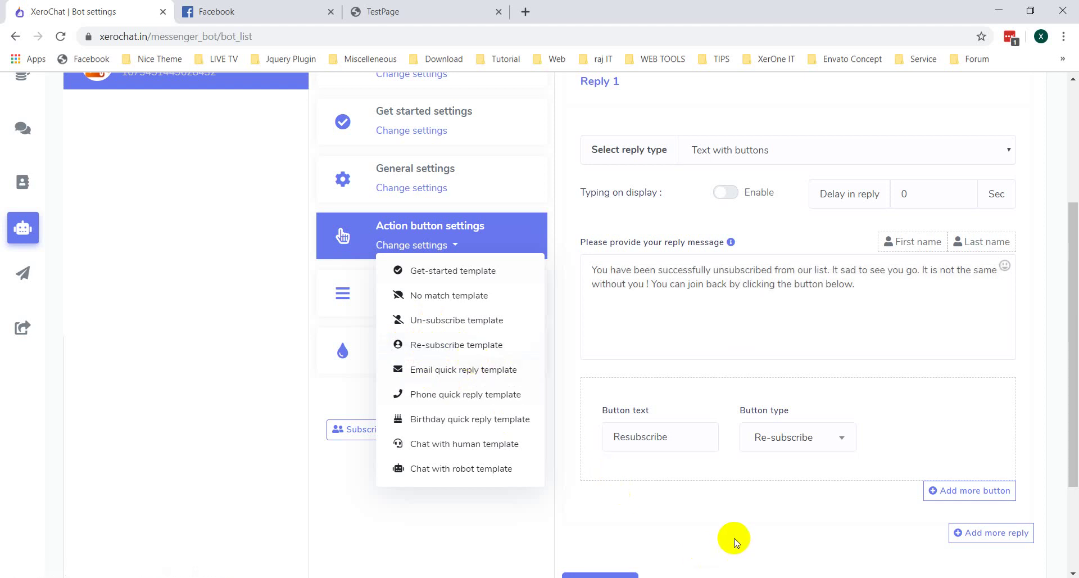